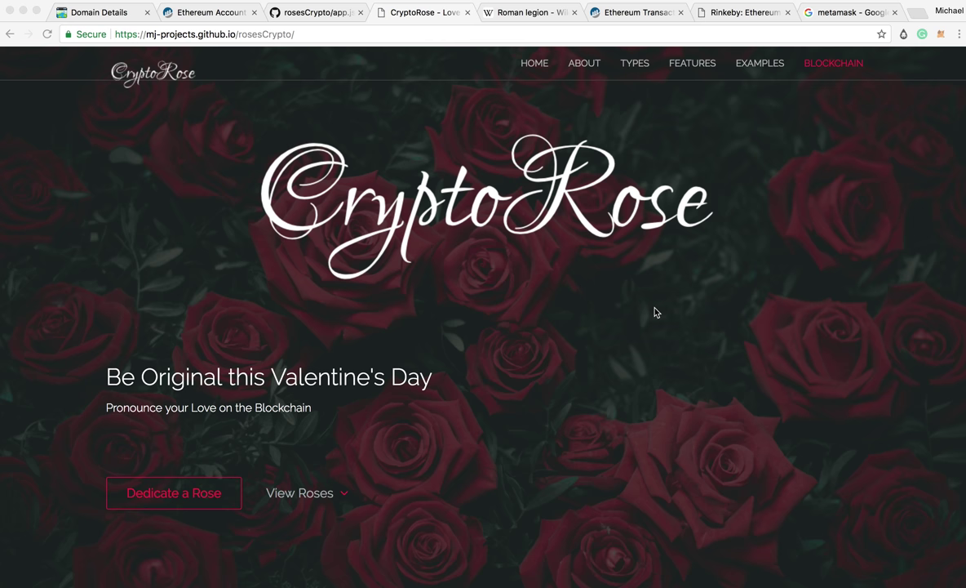
Scroll down the homepage past the setup steps and the Gold, Purple and Red rose types
scroll(654, 312, "down", 5)
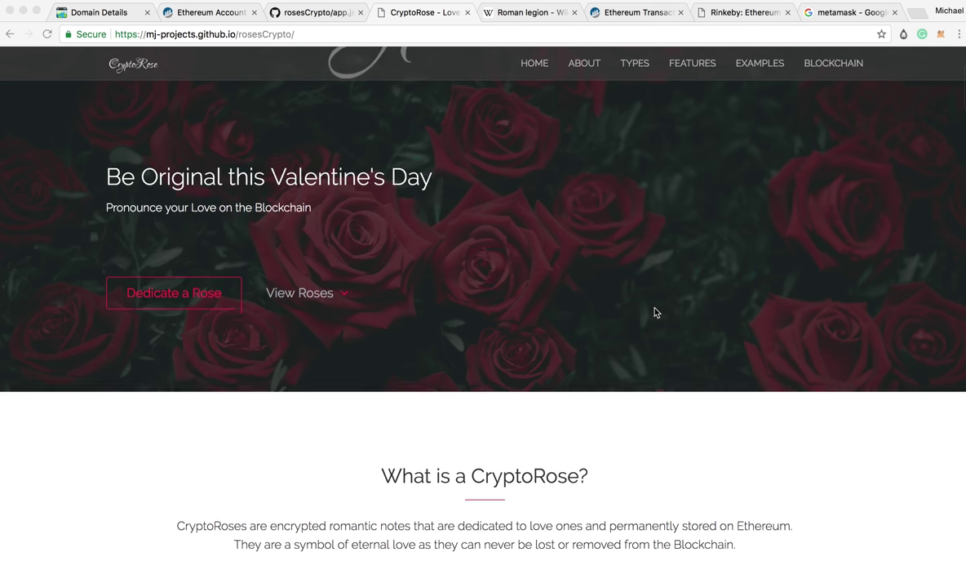
scroll(655, 311, "down", 3)
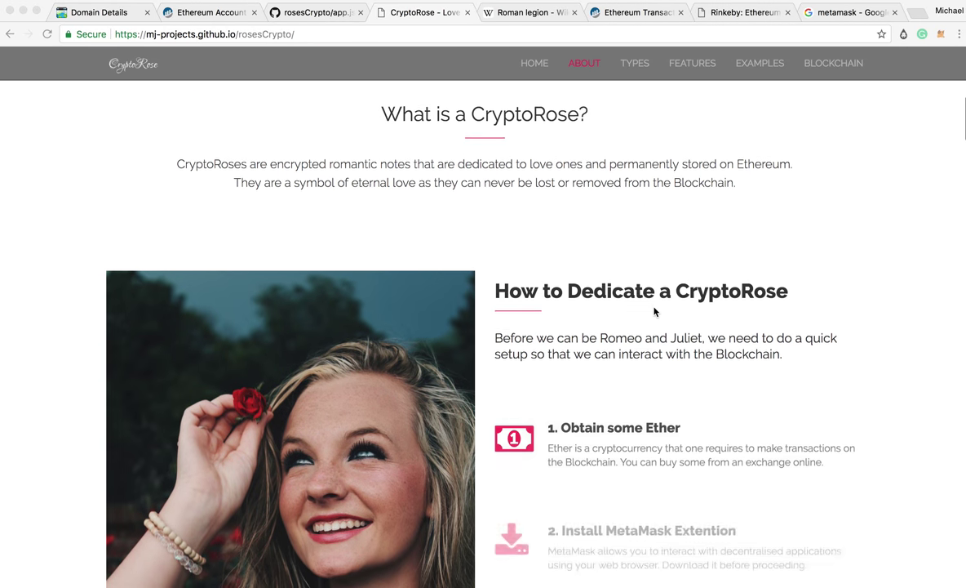
scroll(654, 312, "down", 1)
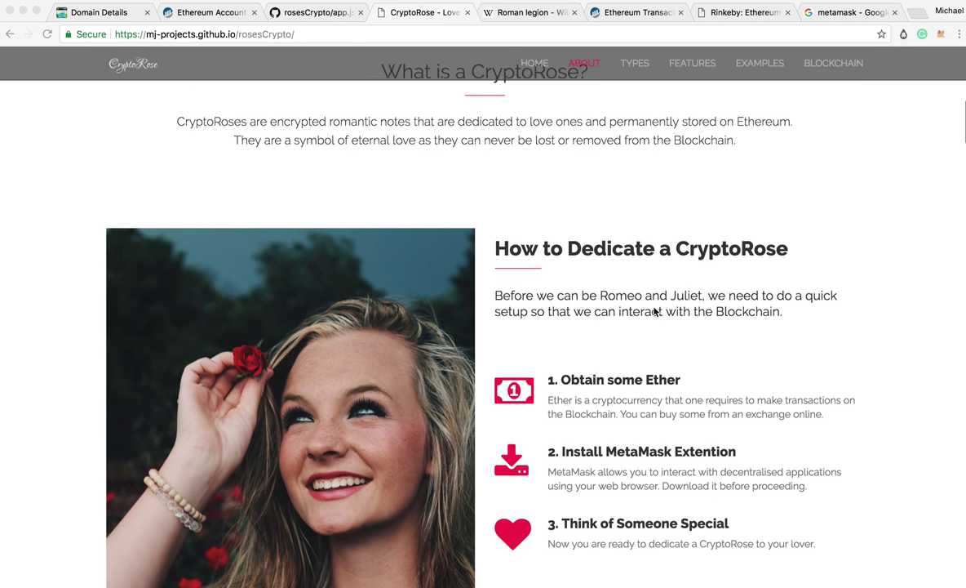
scroll(655, 310, "down", 1)
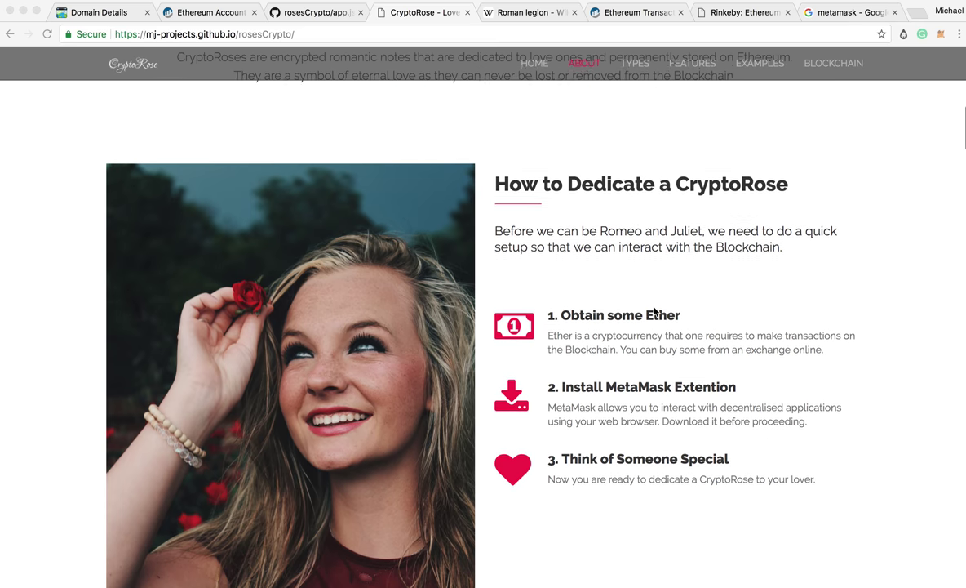
scroll(655, 312, "down", 1)
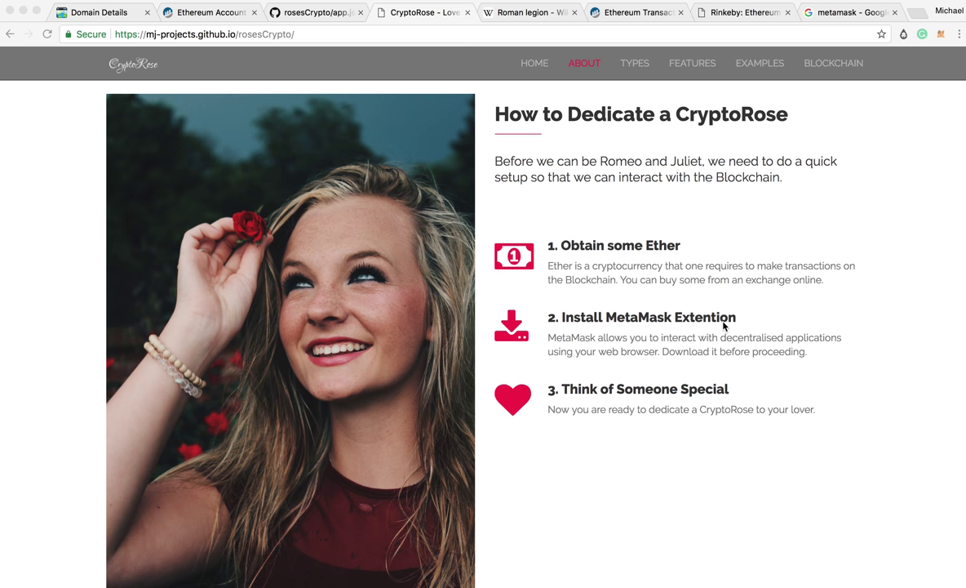
scroll(720, 329, "down", 3)
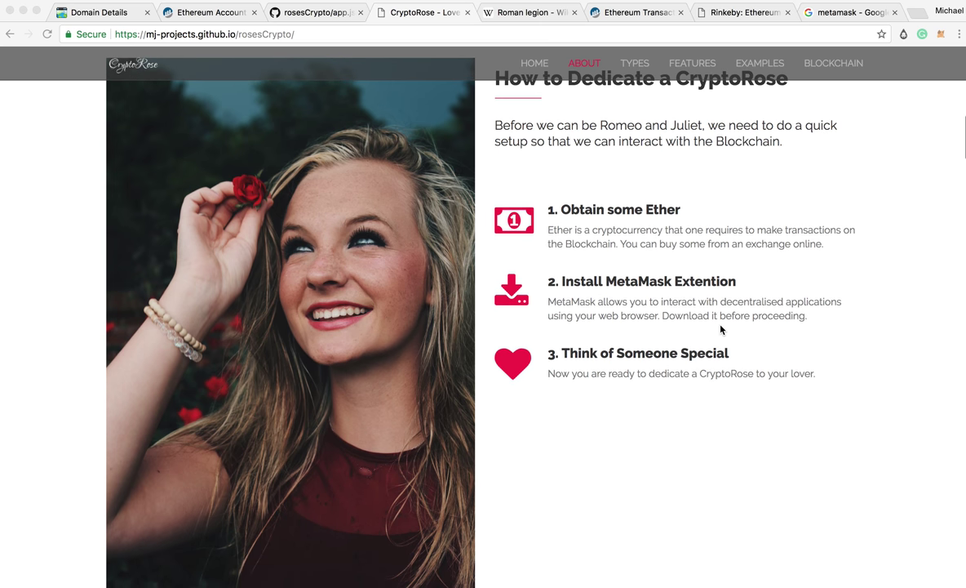
scroll(720, 329, "down", 5)
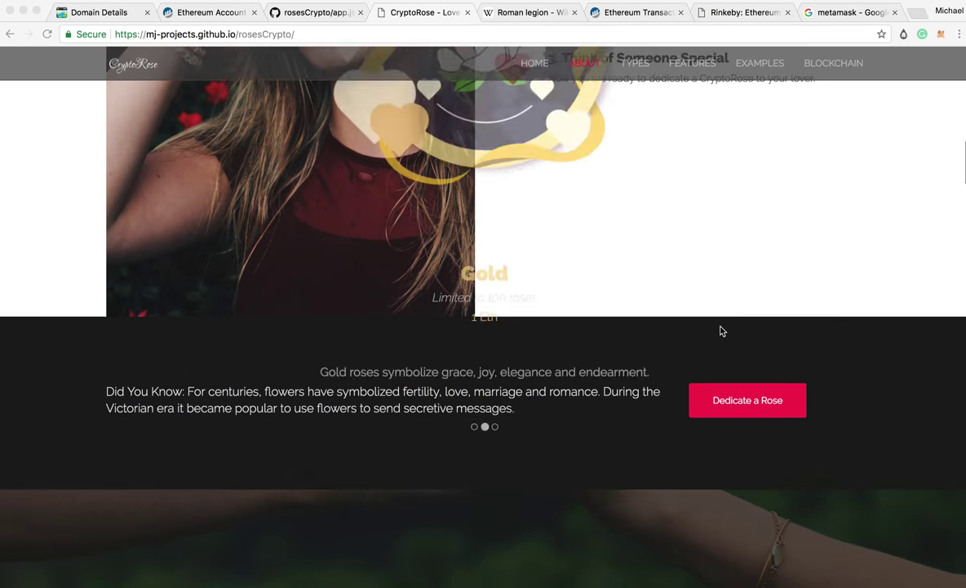
scroll(720, 328, "down", 5)
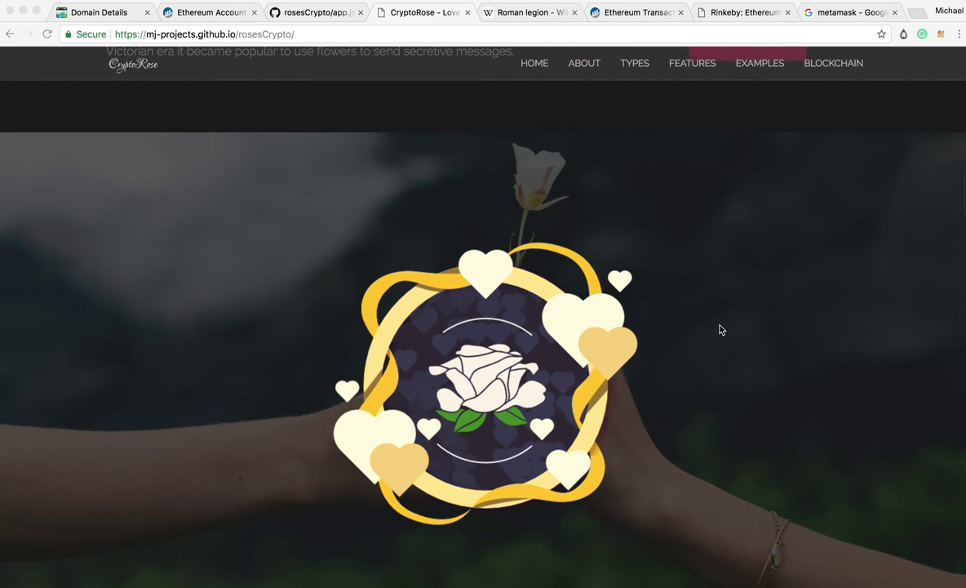
scroll(720, 330, "down", 2)
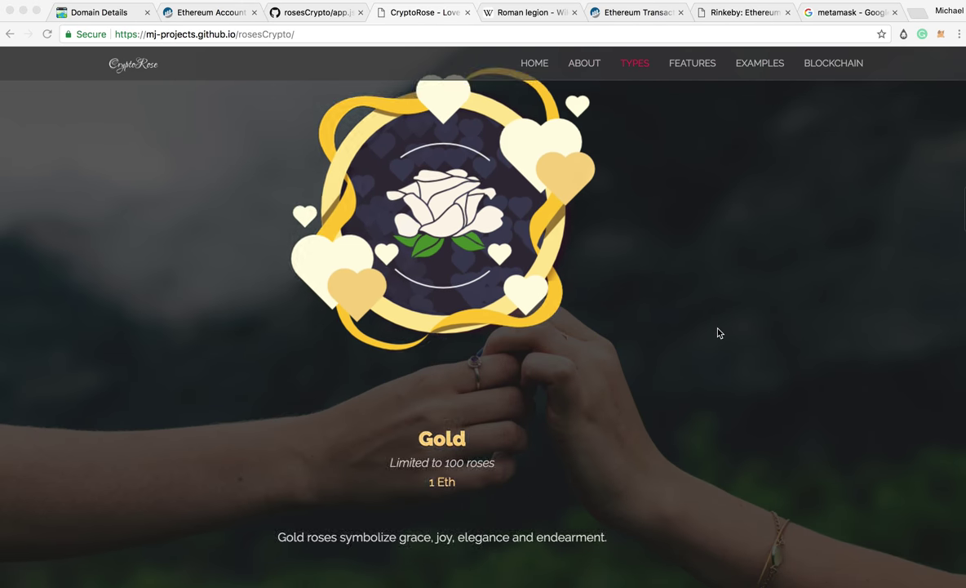
scroll(720, 331, "down", 5)
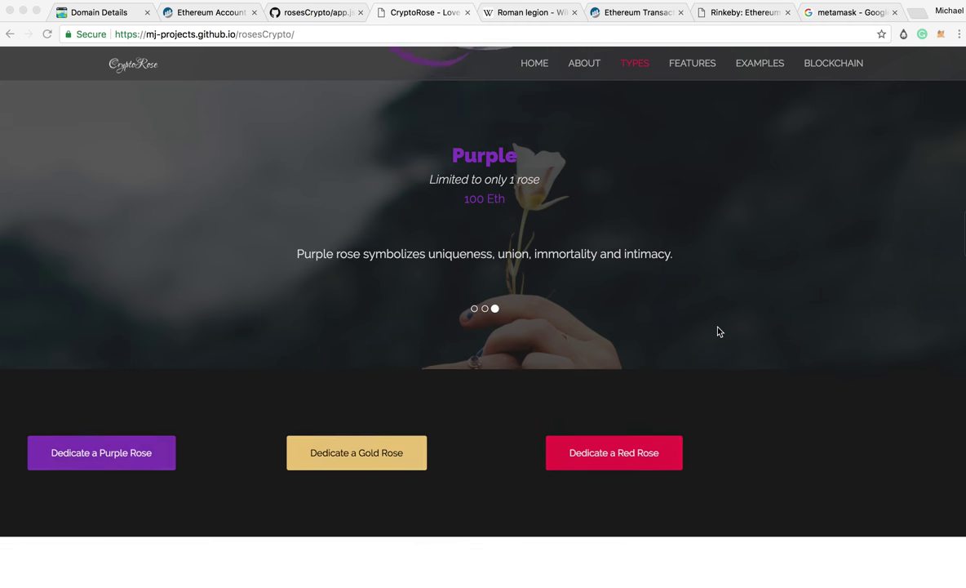
scroll(720, 331, "down", 3)
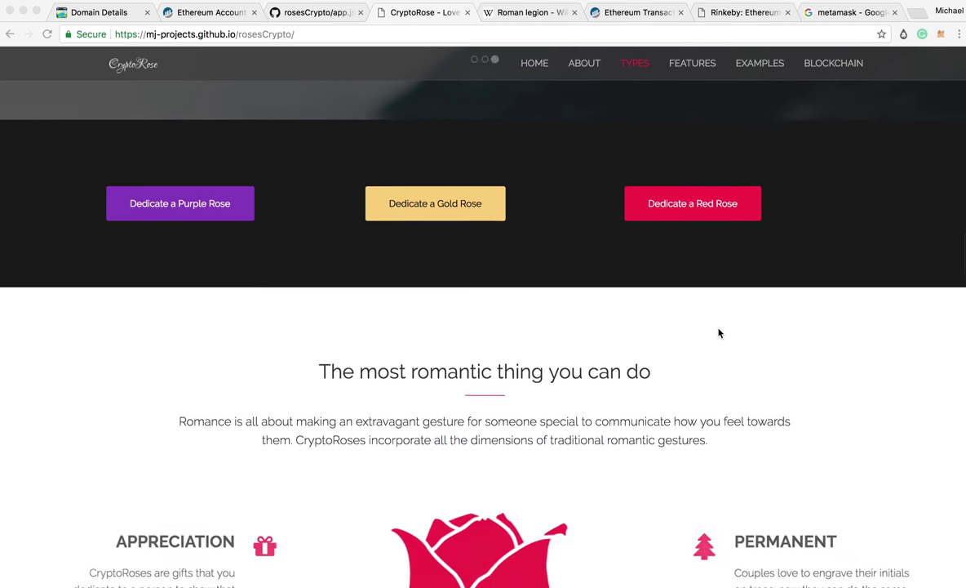
scroll(718, 334, "down", 2)
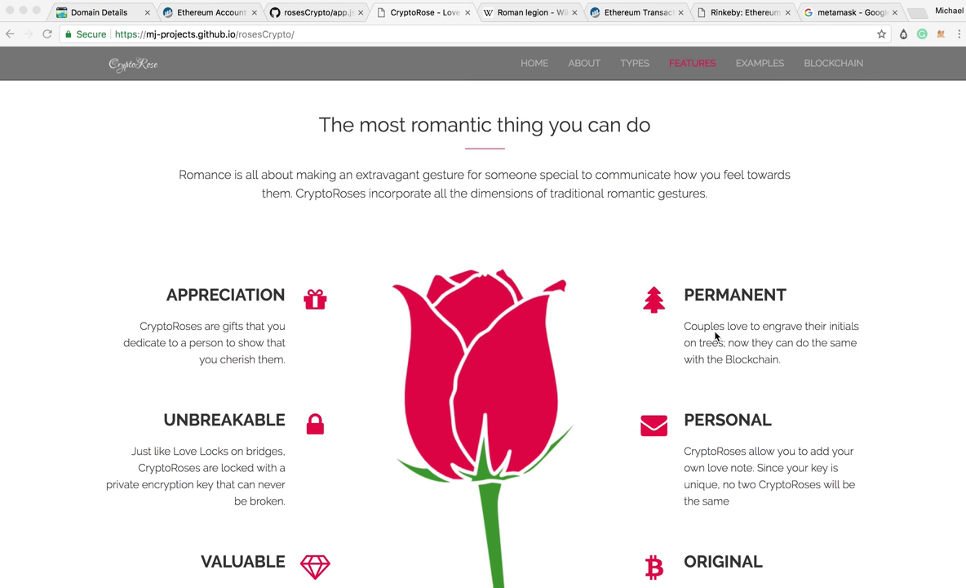
Scroll through the Features section down to the Examples of CryptoRoses heading
scroll(317, 380, "down", 1)
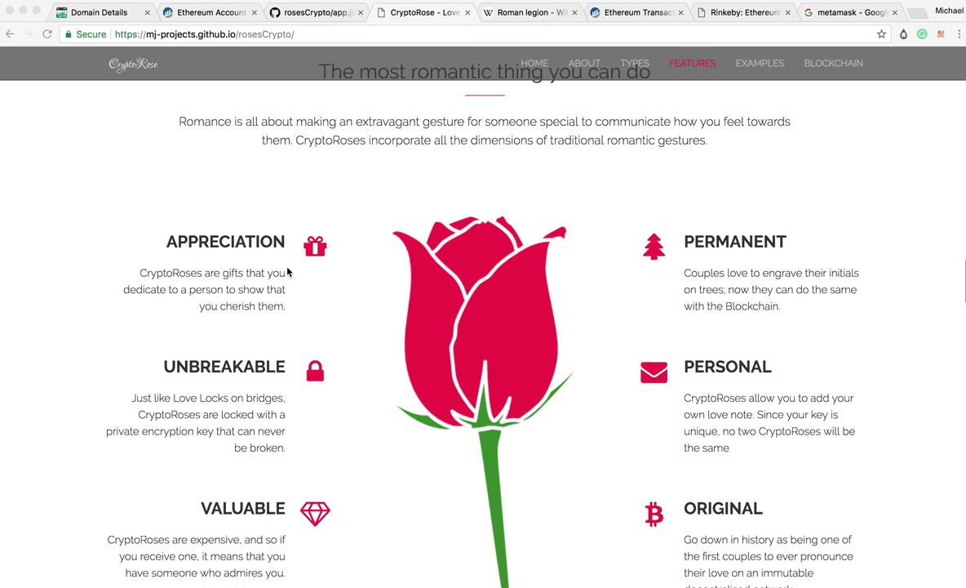
scroll(266, 246, "down", 3)
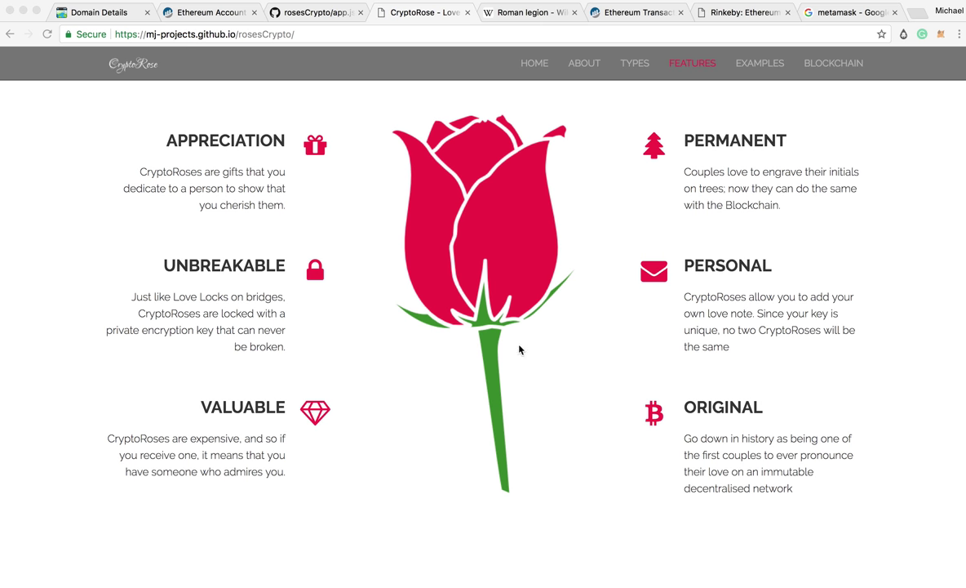
scroll(493, 366, "down", 8)
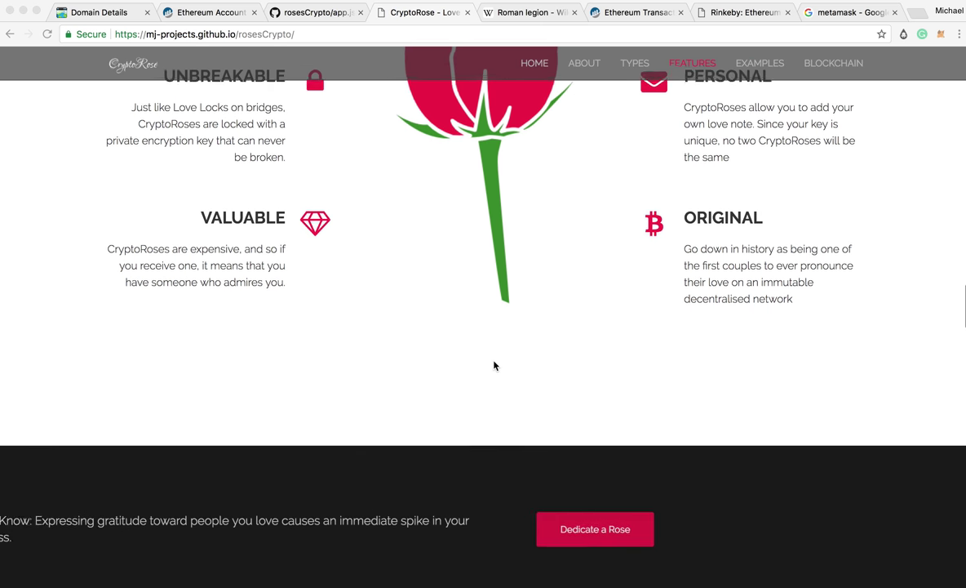
scroll(494, 366, "down", 7)
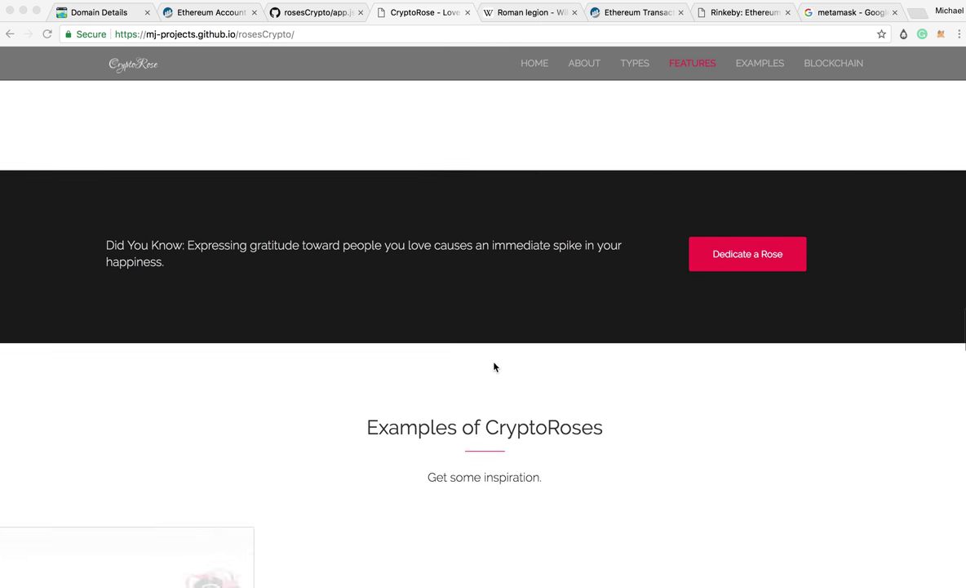
scroll(494, 367, "down", 7)
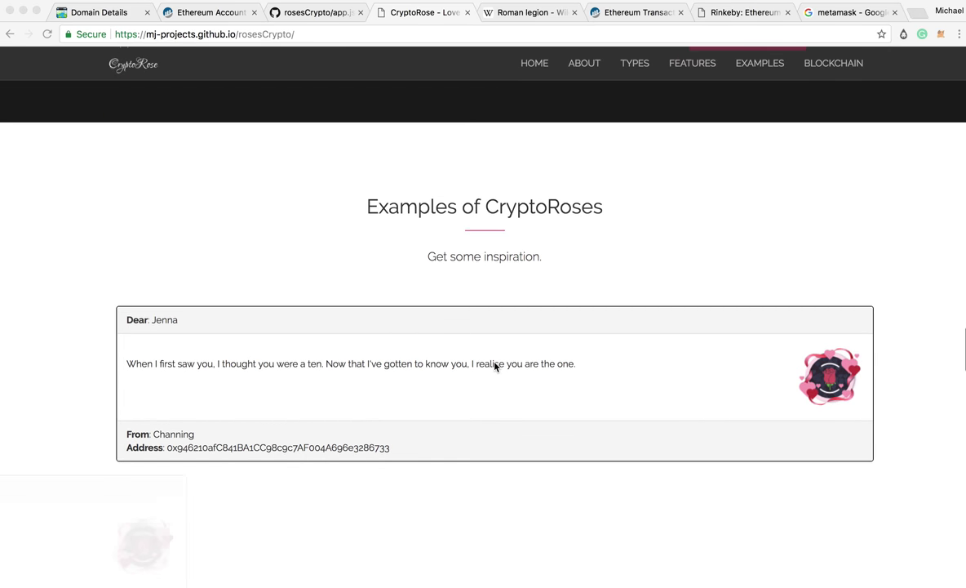
Scroll past the sample dedications to The Puprle CryptoRoses section, then back up slightly
scroll(494, 366, "down", 7)
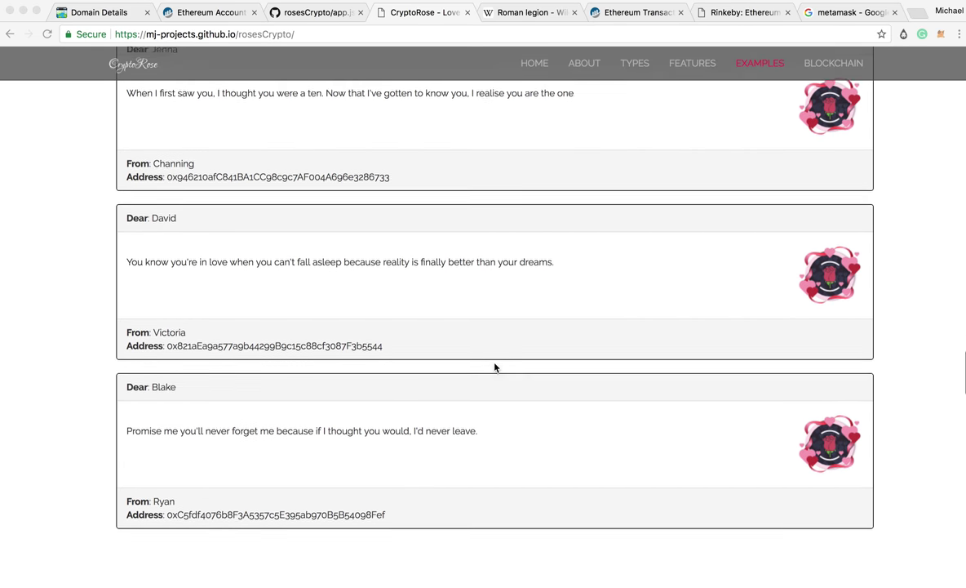
scroll(494, 366, "down", 6)
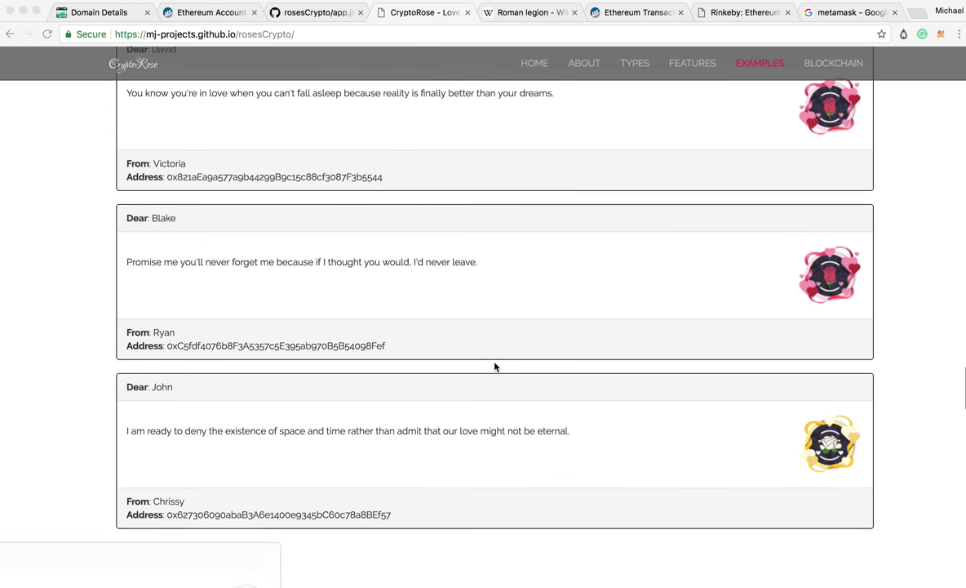
scroll(494, 367, "down", 2)
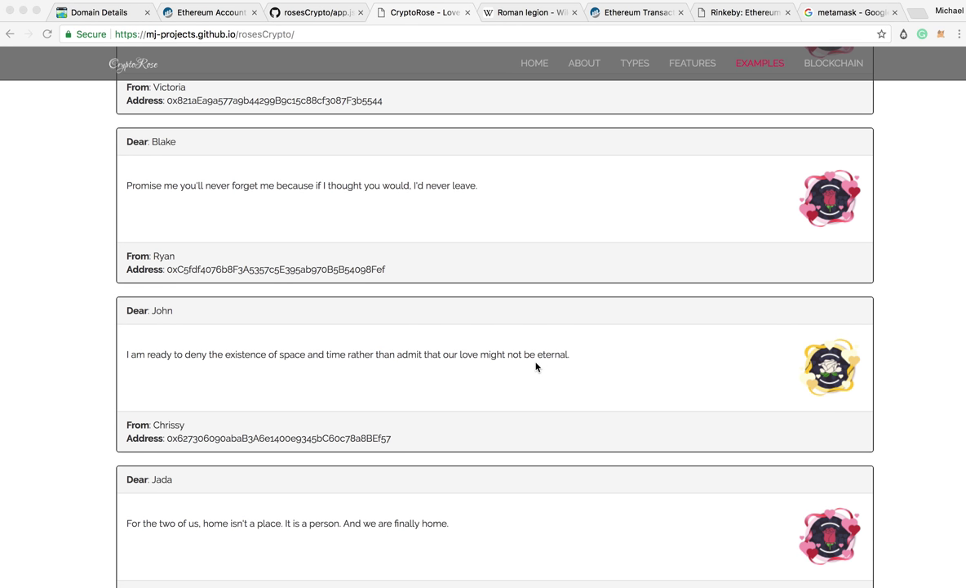
scroll(657, 400, "down", 4)
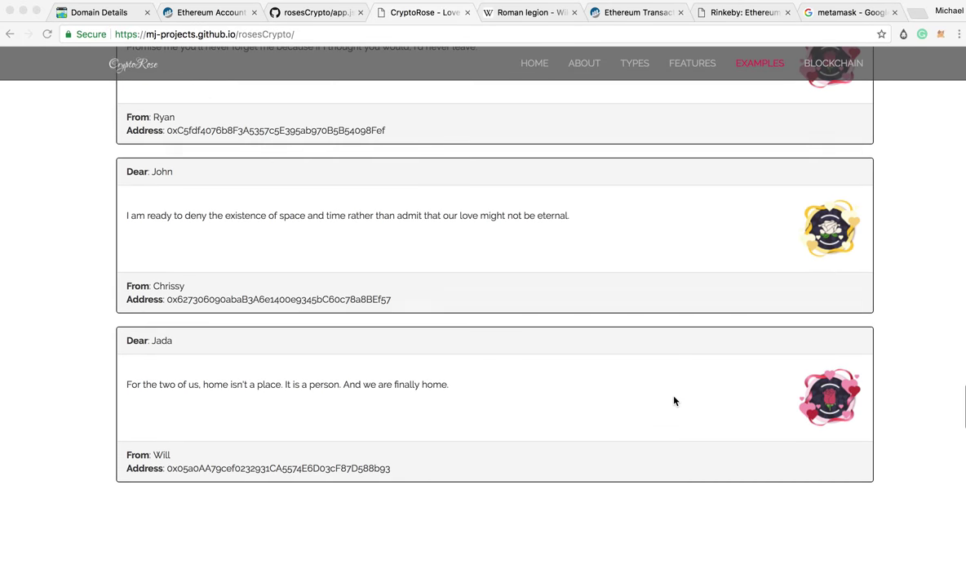
scroll(674, 400, "down", 2)
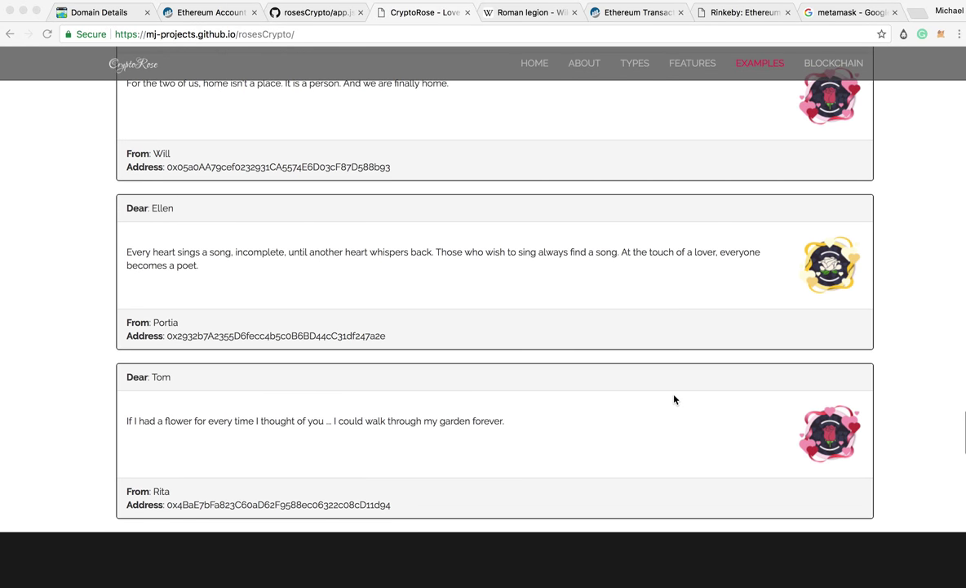
scroll(671, 399, "down", 4)
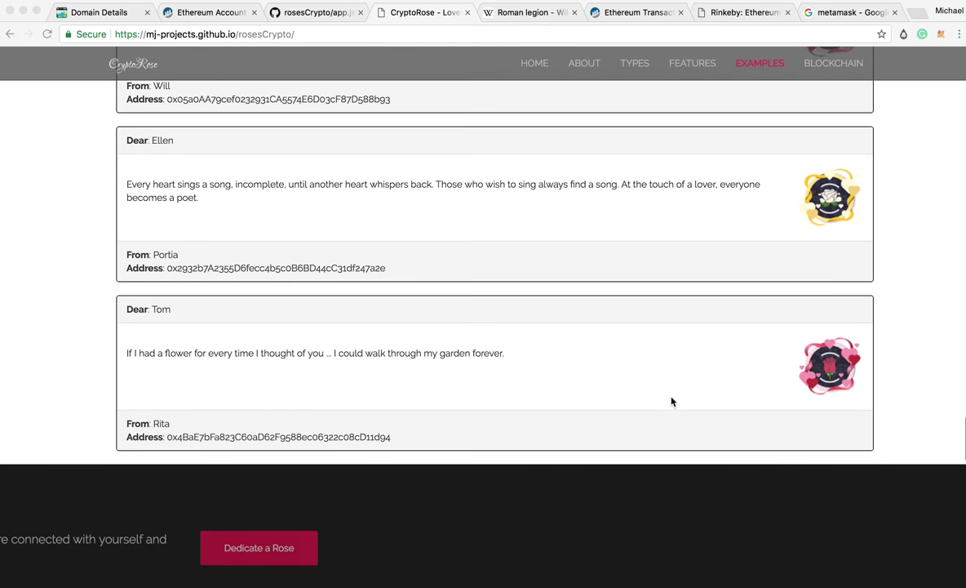
scroll(671, 400, "down", 1)
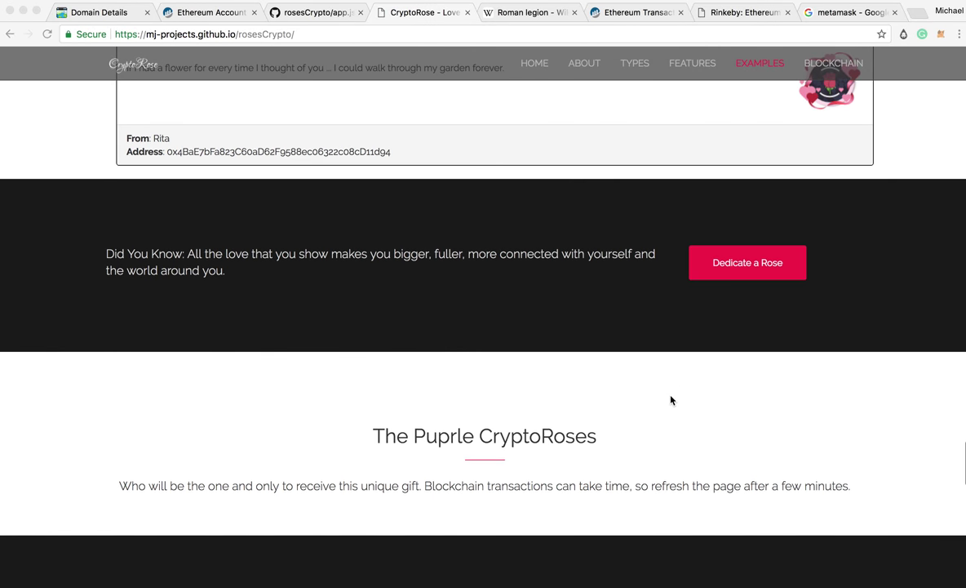
scroll(672, 400, "down", 1)
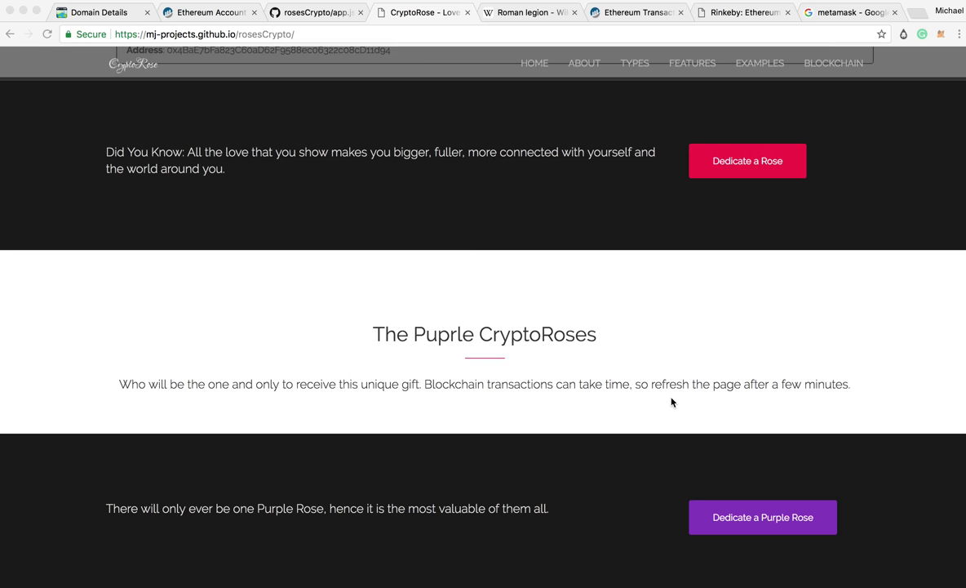
scroll(671, 400, "up", 20)
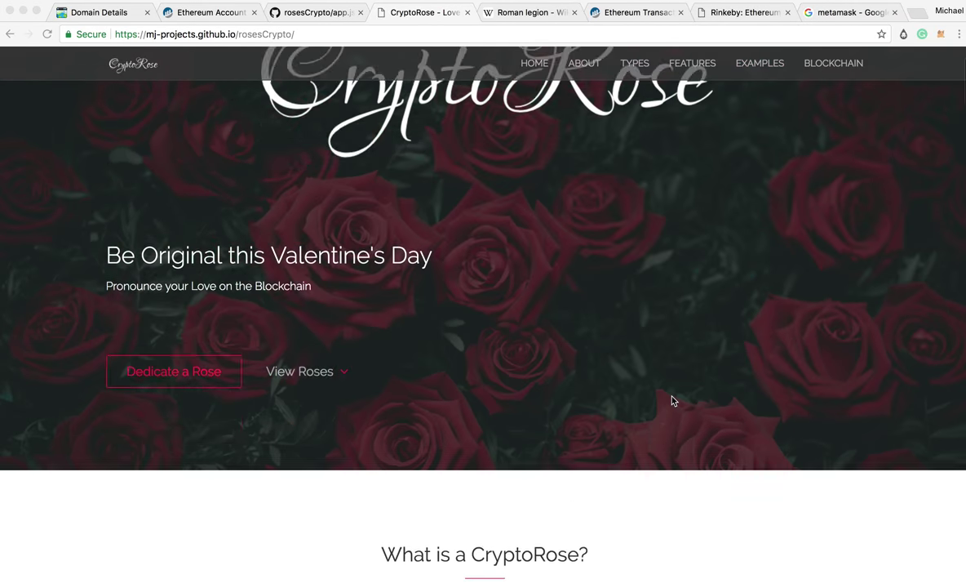
Review the How to Dedicate a CryptoRose steps, then switch to the 'metamask' Google results
scroll(672, 400, "up", 2)
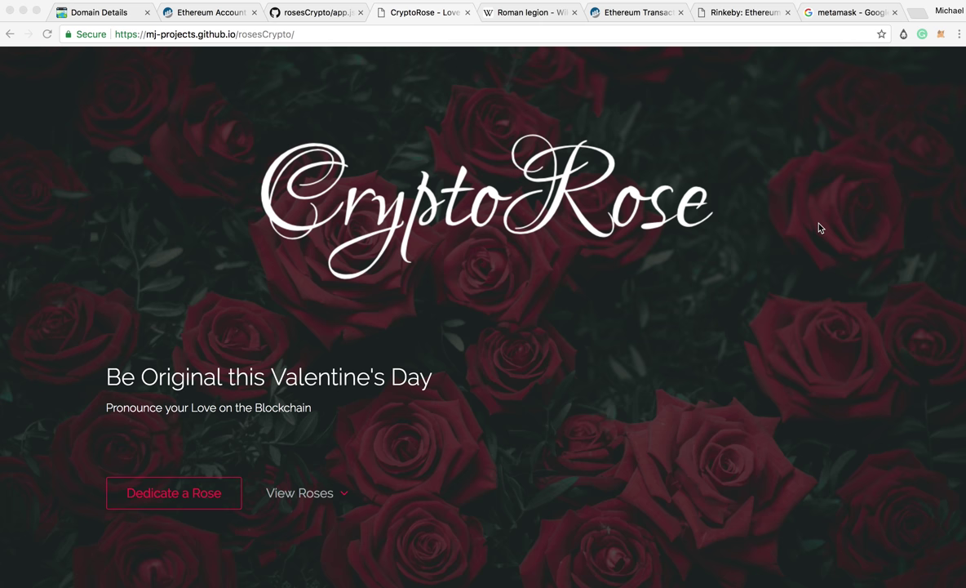
scroll(565, 343, "down", 5)
scroll(565, 343, "down", 6)
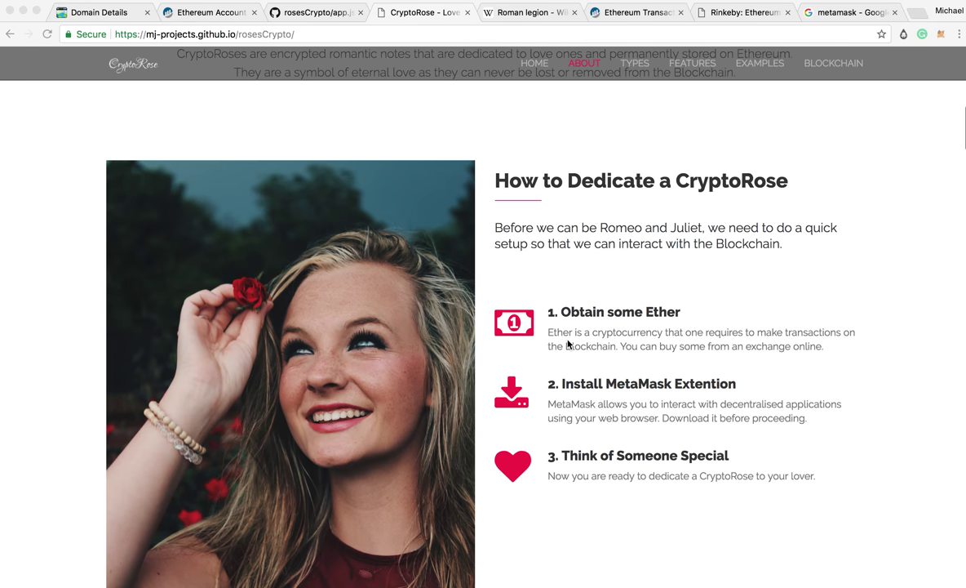
scroll(569, 344, "down", 1)
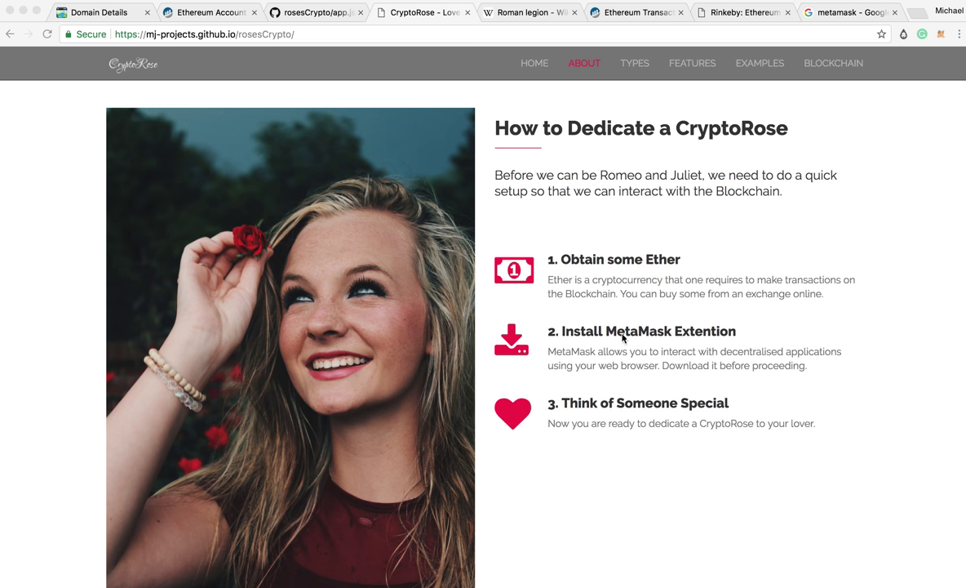
left_click(772, 12)
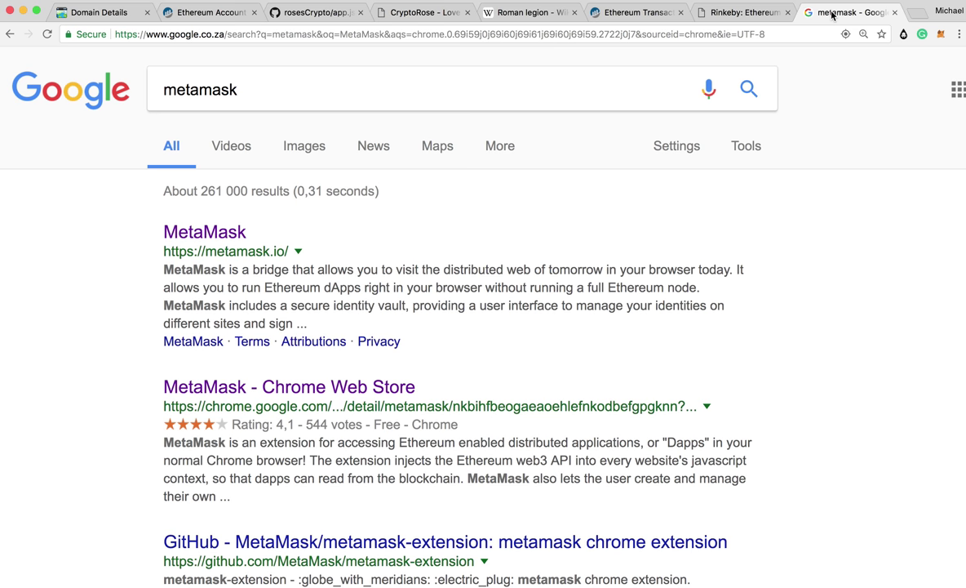
Open the official MetaMask website at metamask.io from the search results
left_click(205, 233)
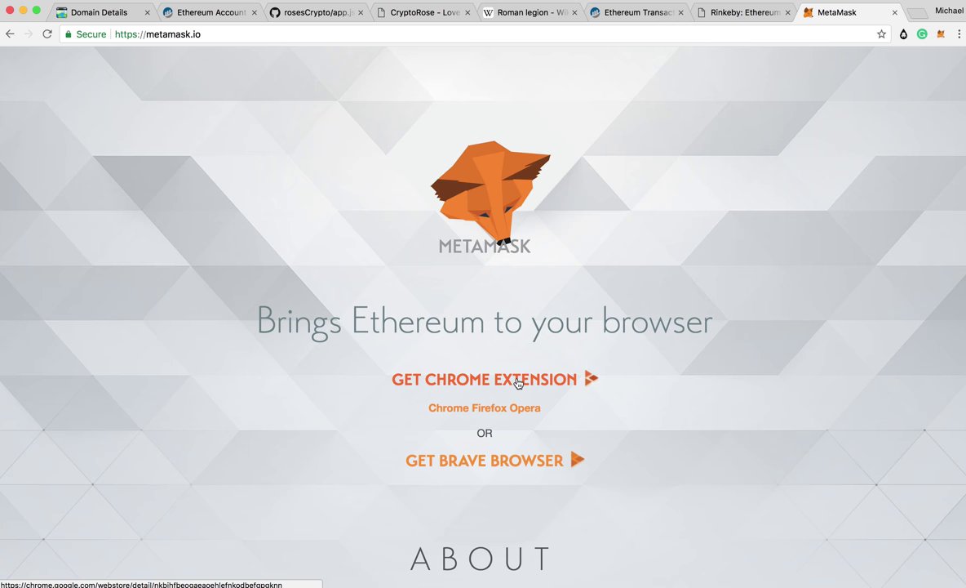
left_click(940, 36)
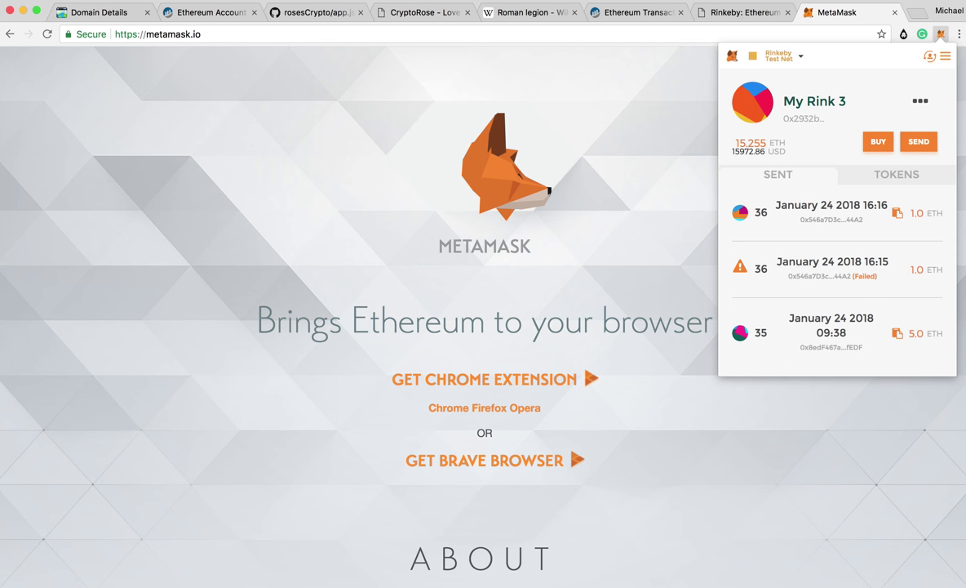
left_click(874, 36)
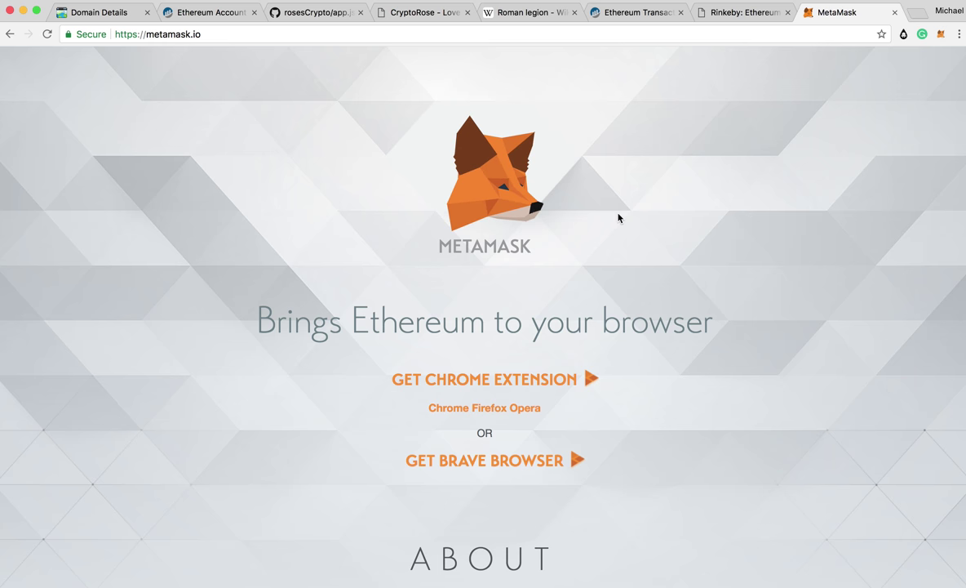
Return to the CryptoRose page and open the Dedicate a Rose form
left_click(423, 13)
scroll(644, 282, "down", 3)
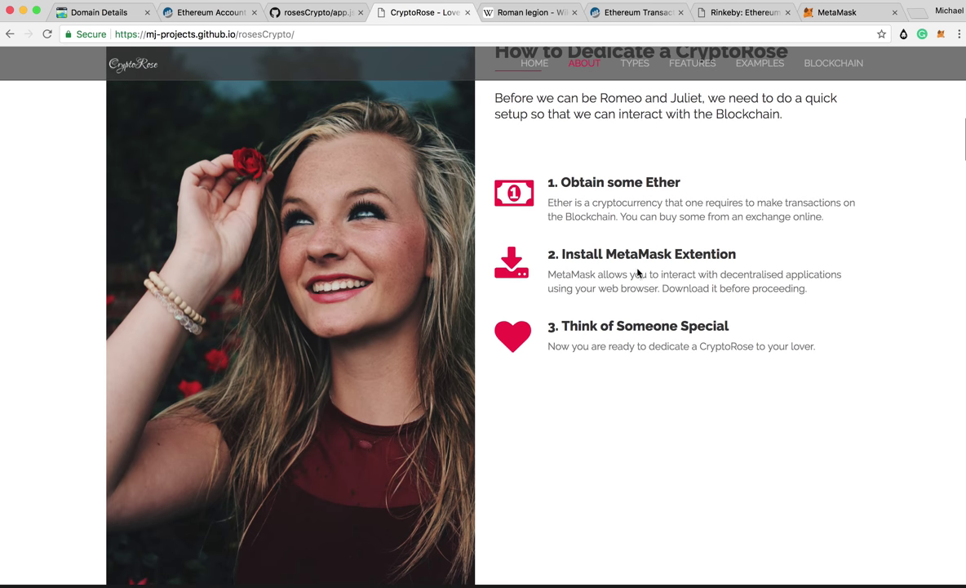
scroll(687, 343, "down", 5)
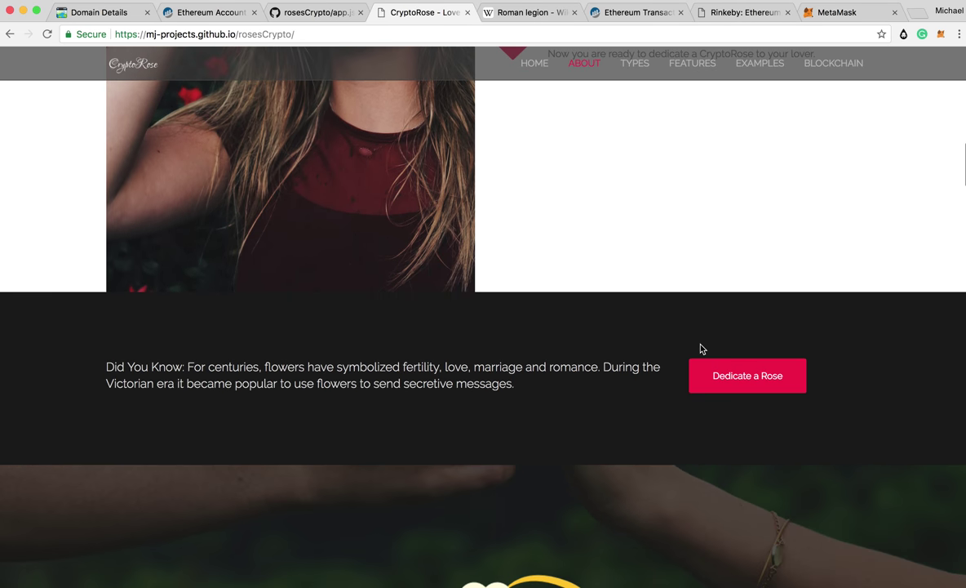
scroll(698, 345, "up", 2)
scroll(700, 349, "up", 1)
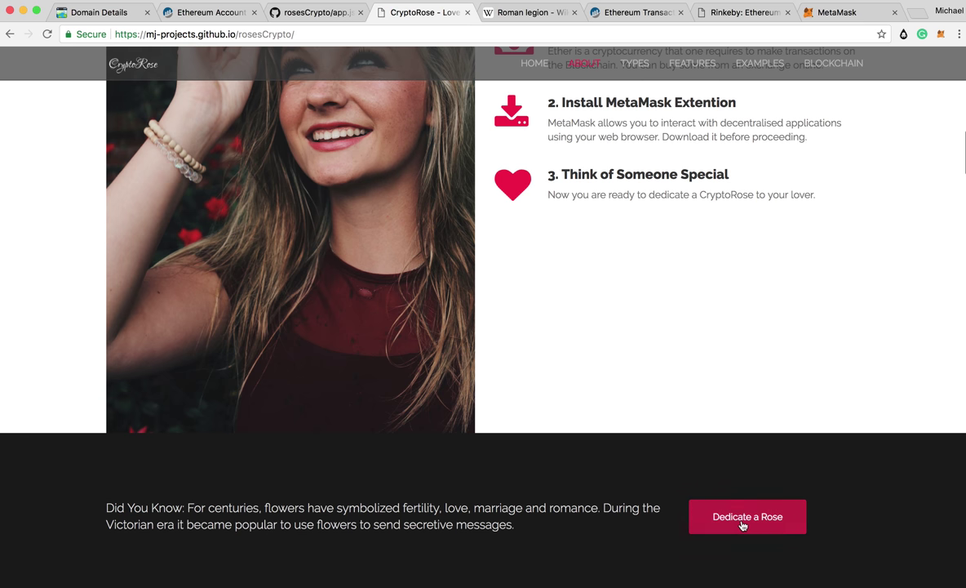
left_click(758, 525)
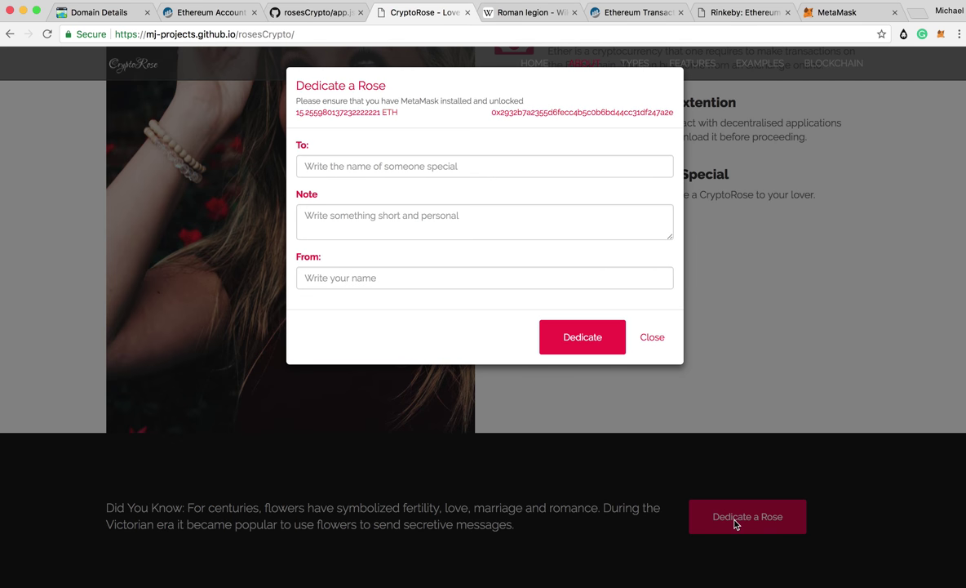
Address the rose to Youtube Channel with a thank-you note and the sender's name, and submit
left_click(367, 166)
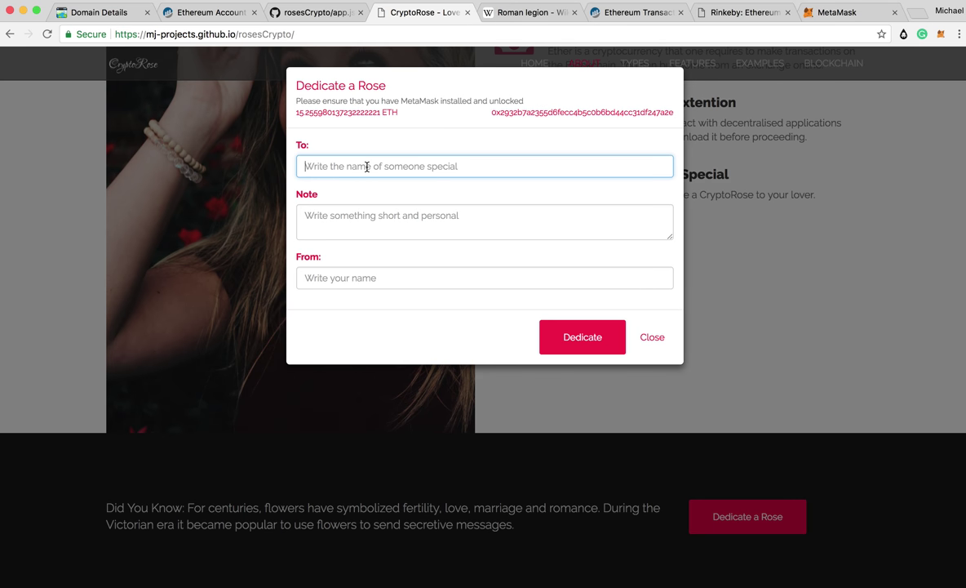
type("Youtube Channel")
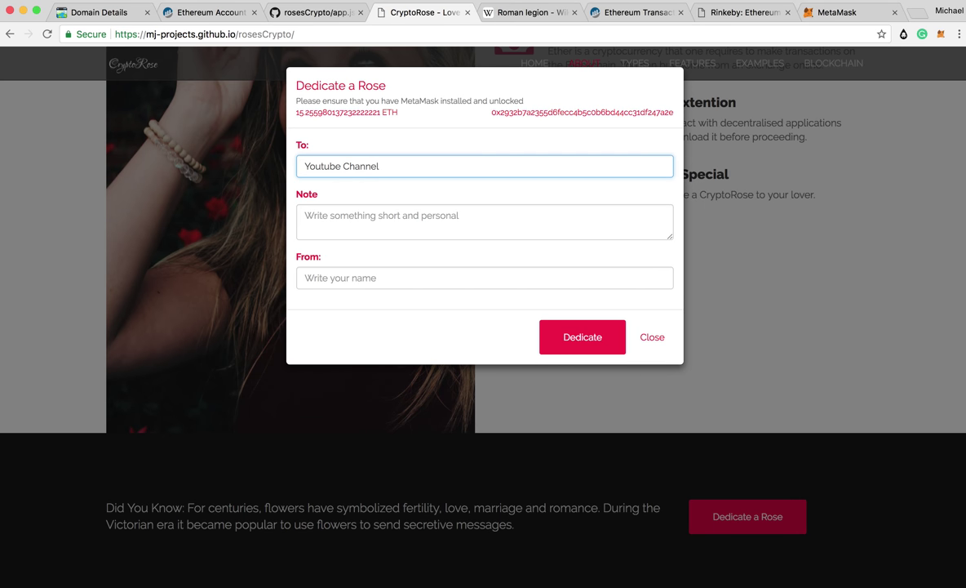
left_click(429, 223)
type("Th")
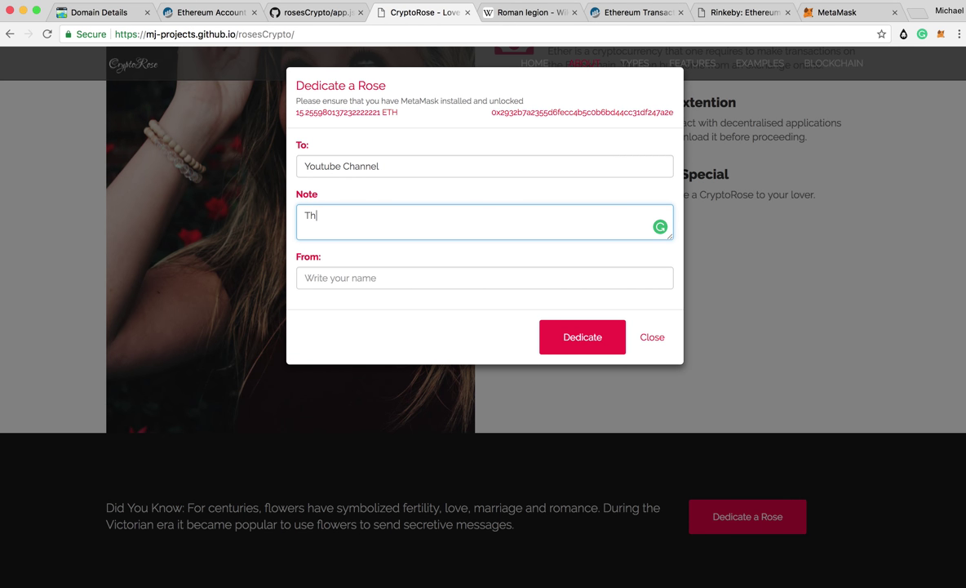
type("anks for subscribing and ")
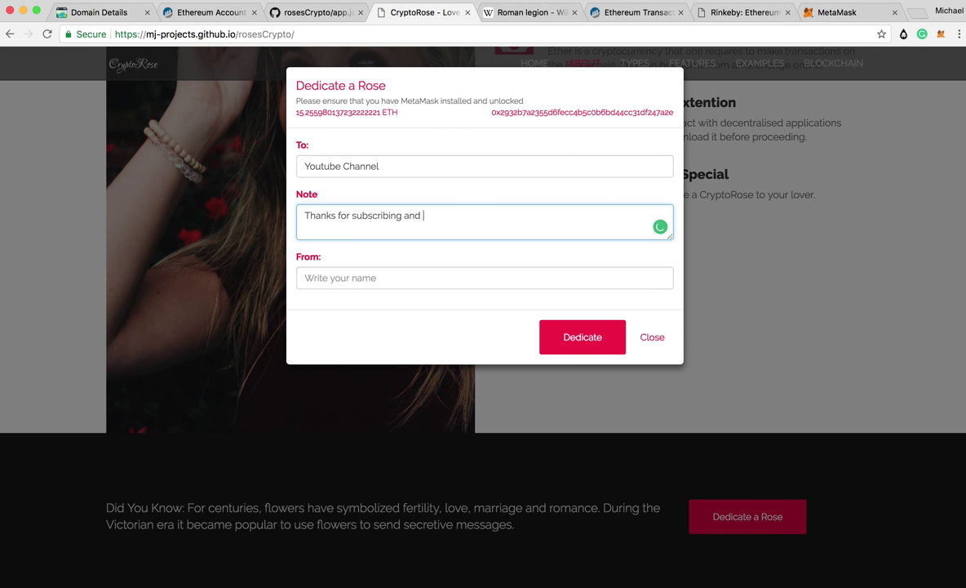
type("for all the lovely comments that you send.")
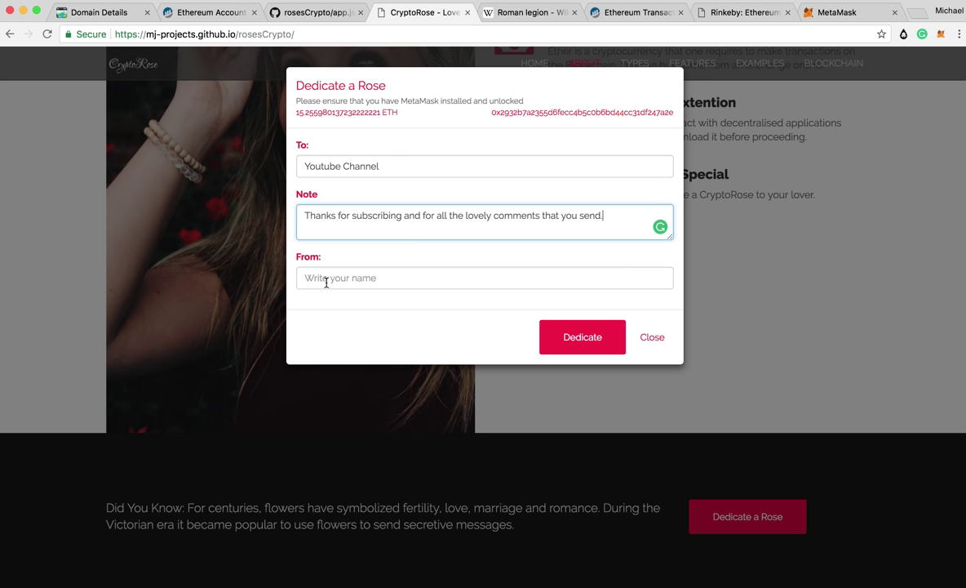
left_click(326, 279)
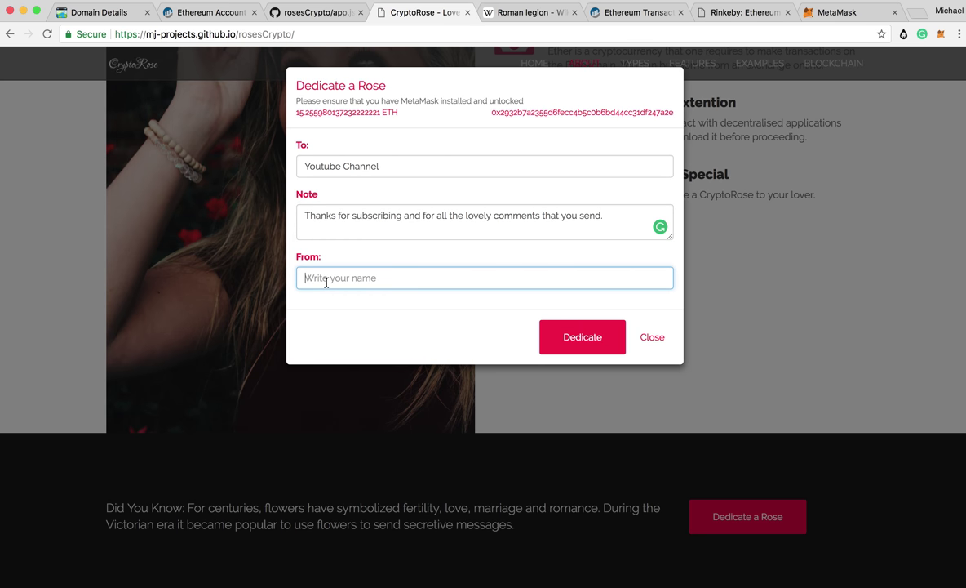
type("MJ the Student Actuary")
left_click(583, 341)
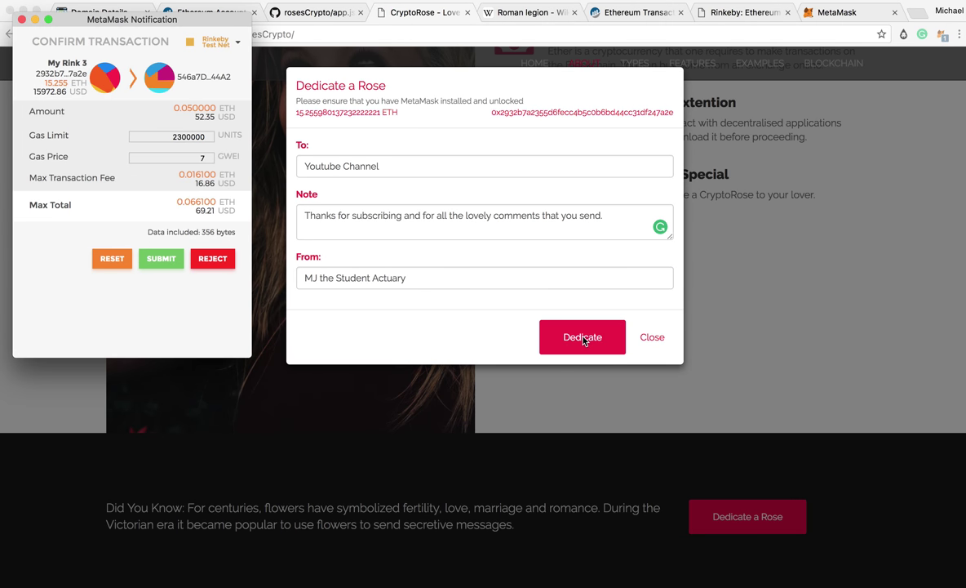
Approve the 0.05 ETH rose dedication in the MetaMask Confirm Transaction window
left_click_drag(177, 23, 208, 53)
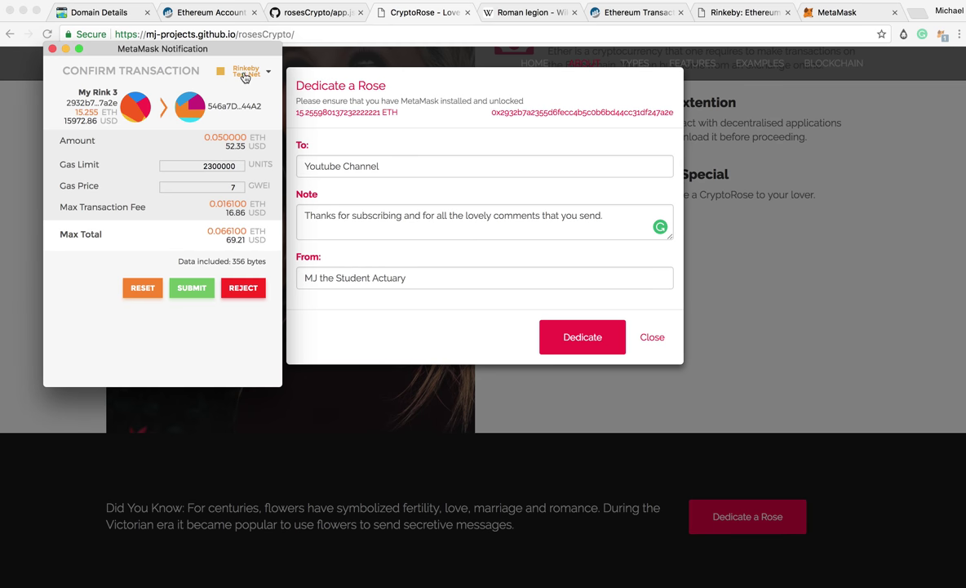
left_click(193, 289)
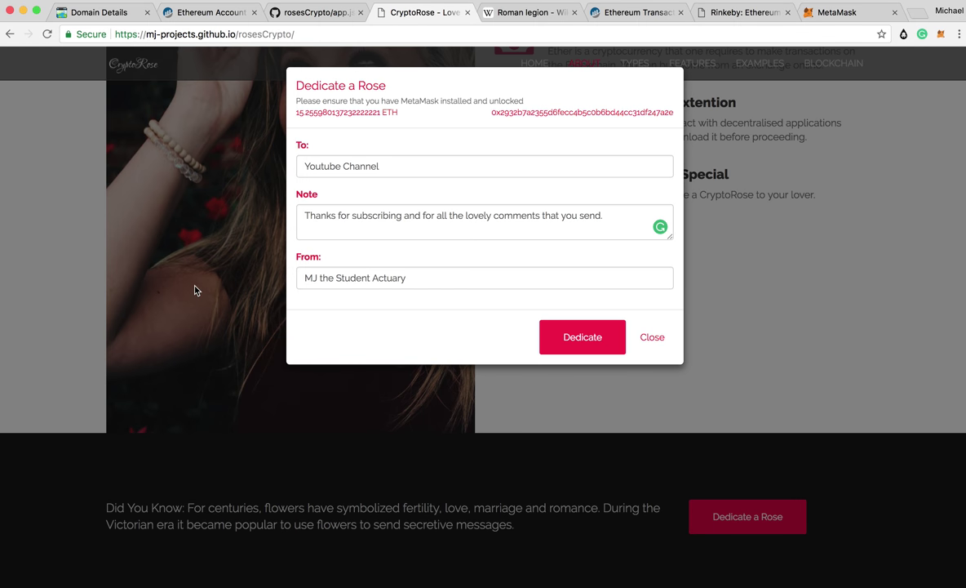
Close the dedication form and open MetaMask's pending 0.05 ETH transaction on Etherscan
left_click(648, 337)
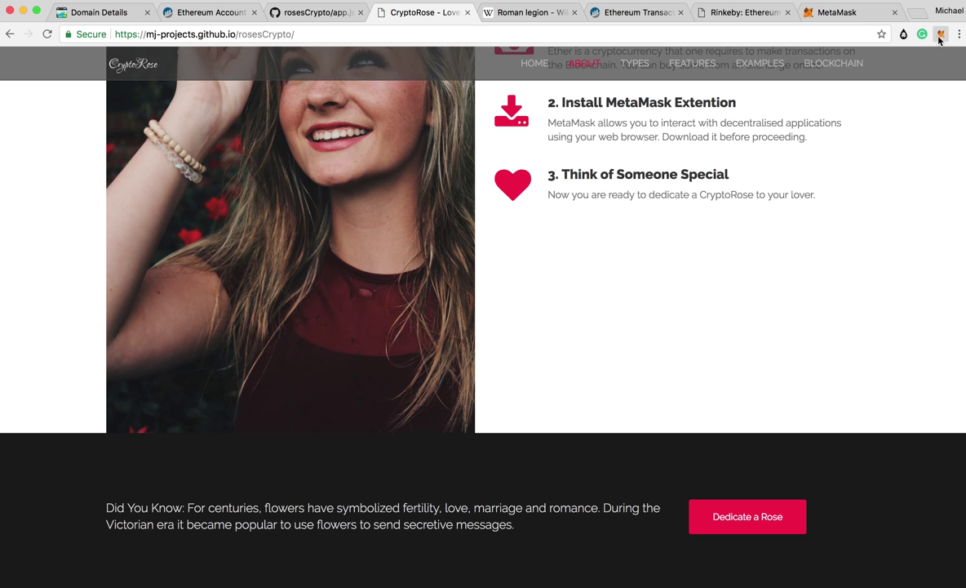
left_click(940, 35)
mouse_move(744, 216)
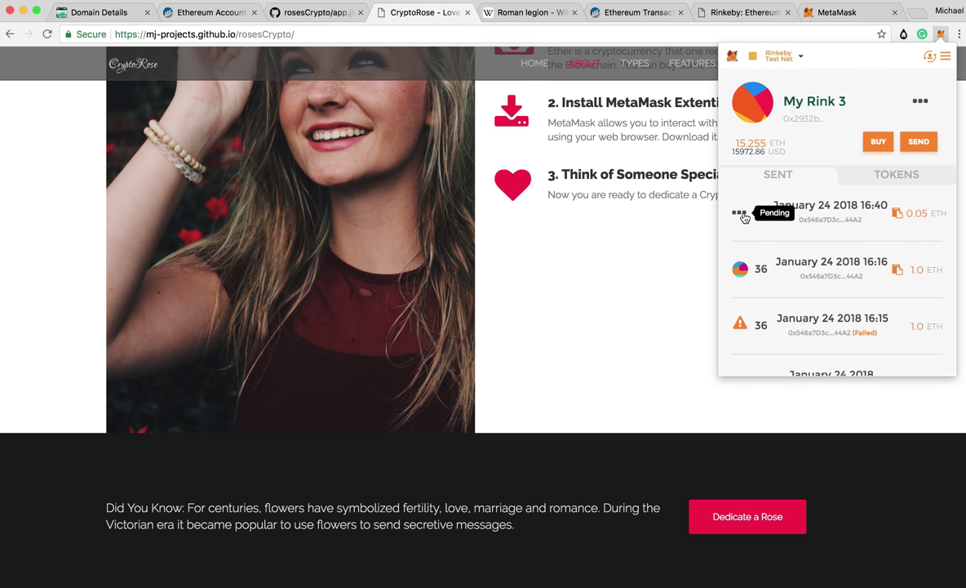
left_click(745, 214)
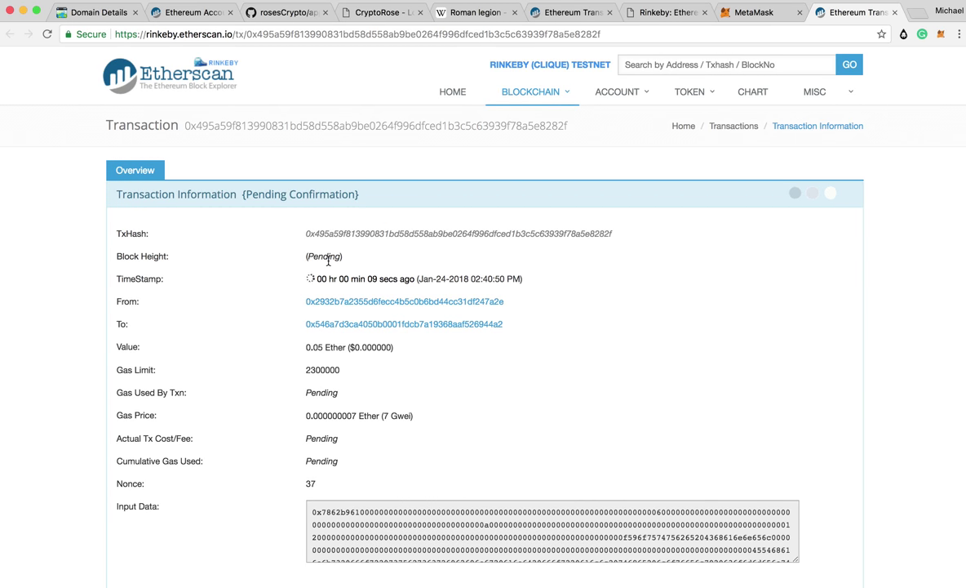
Confirm the transaction is still Pending Confirmation, then go to the Rinkeby faucet page
scroll(489, 266, "down", 1)
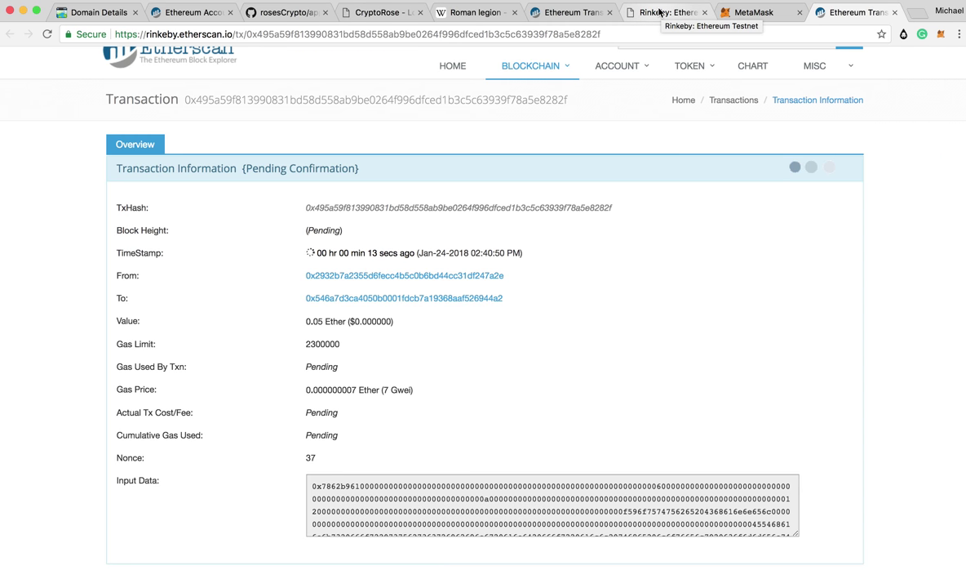
left_click(652, 13)
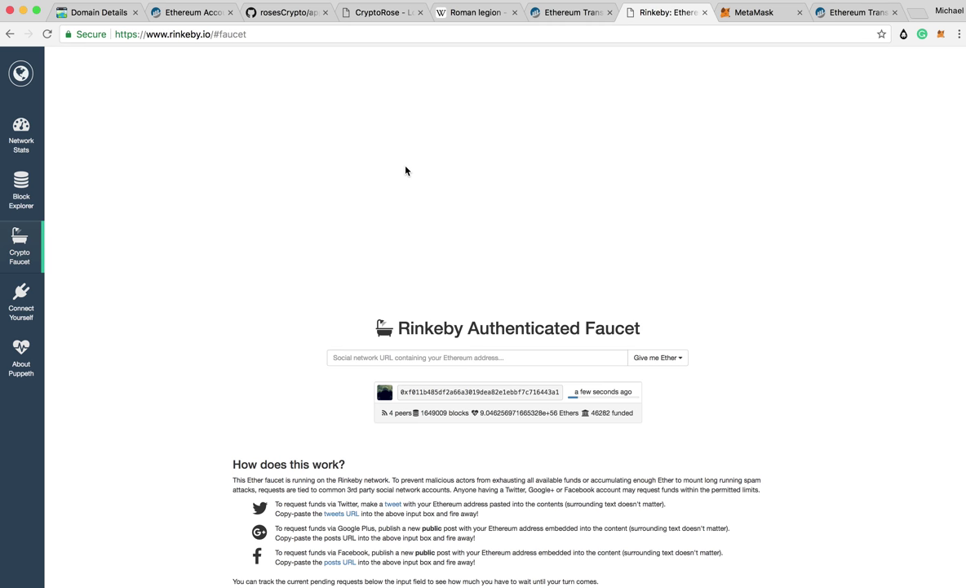
Check the MetaMask wallet's balance and list of accounts from the faucet page
scroll(530, 266, "down", 3)
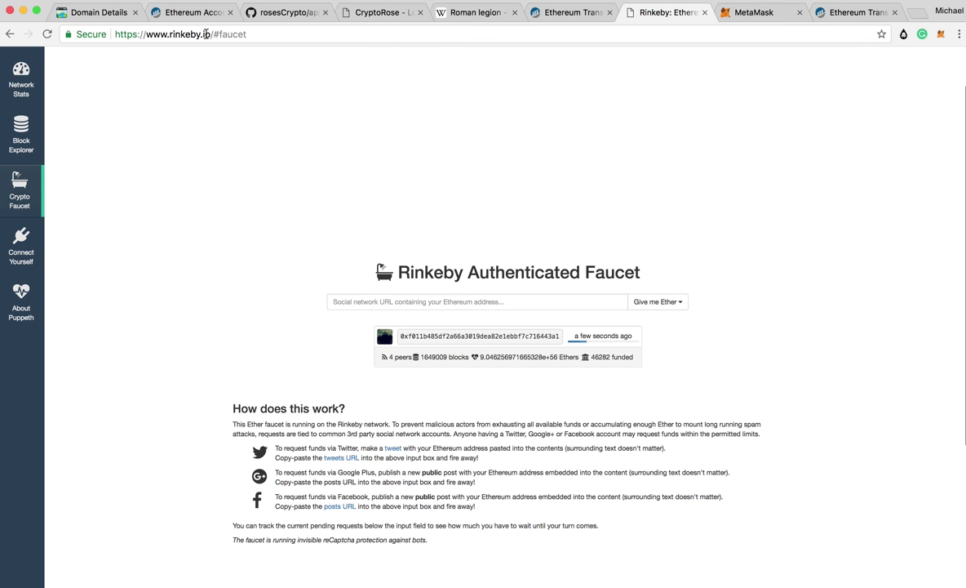
left_click(240, 32)
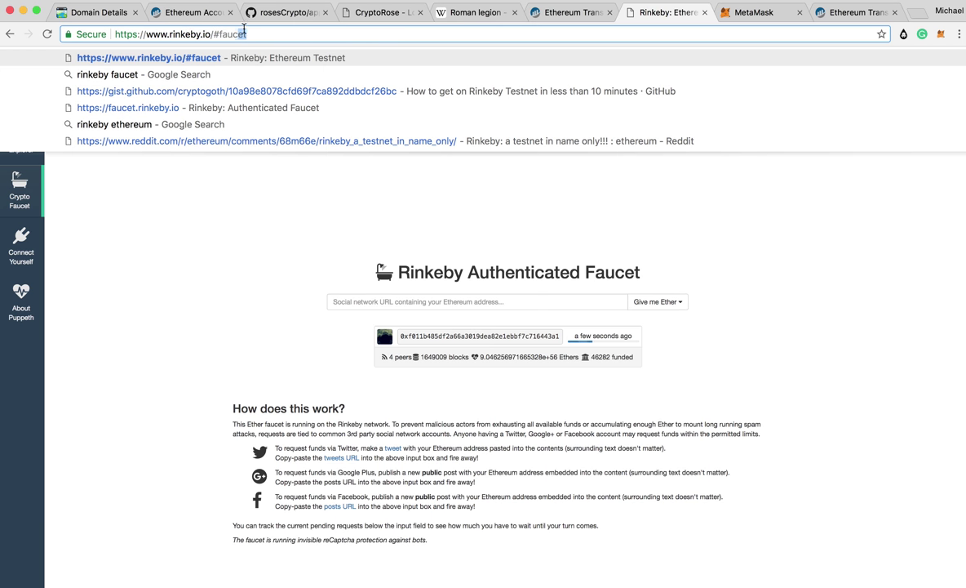
left_click(236, 208)
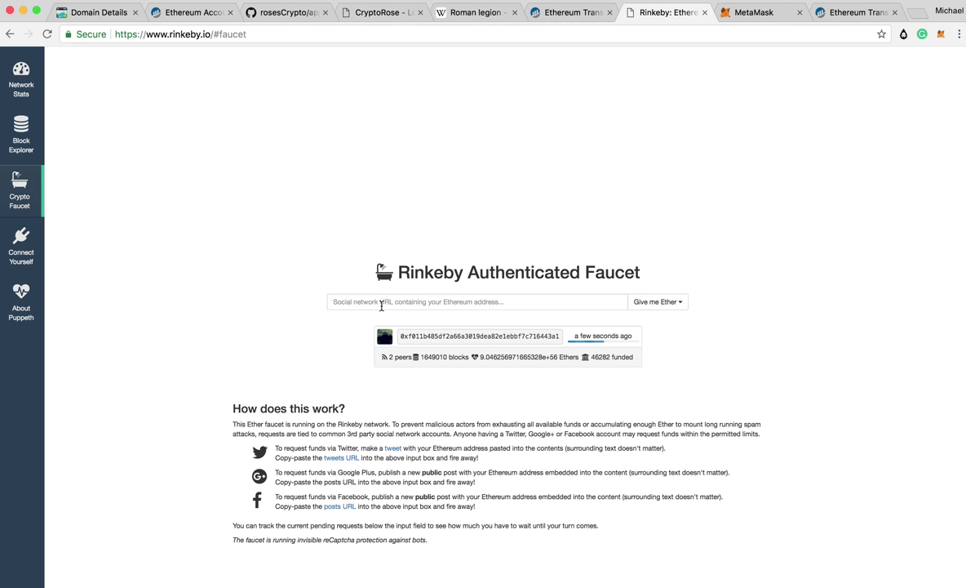
left_click(940, 34)
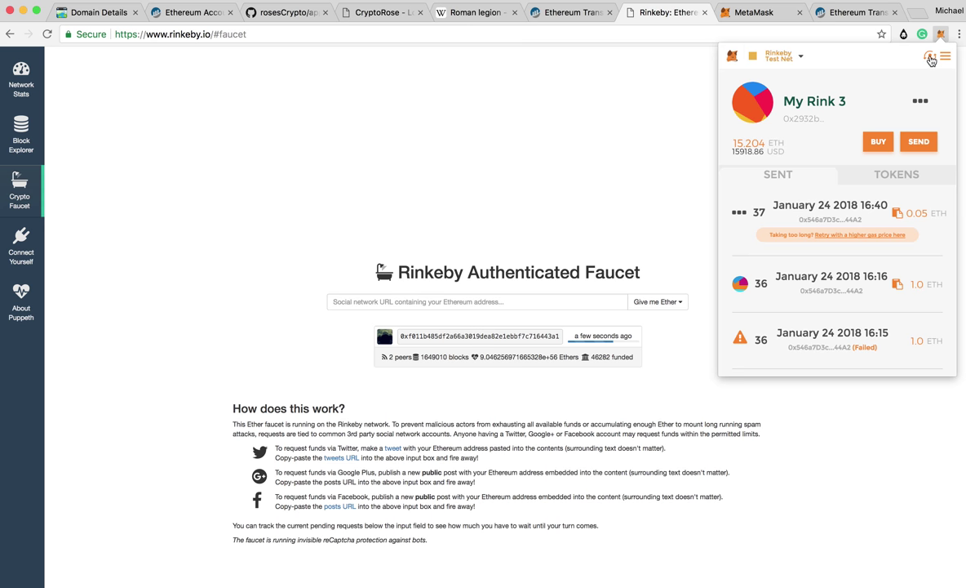
left_click(931, 59)
scroll(895, 127, "down", 10)
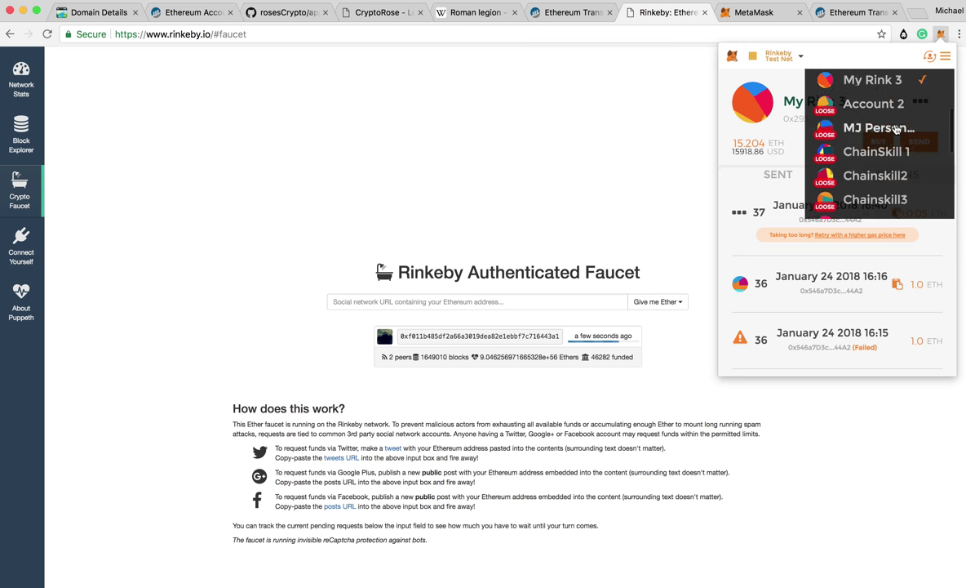
scroll(895, 131, "down", 2)
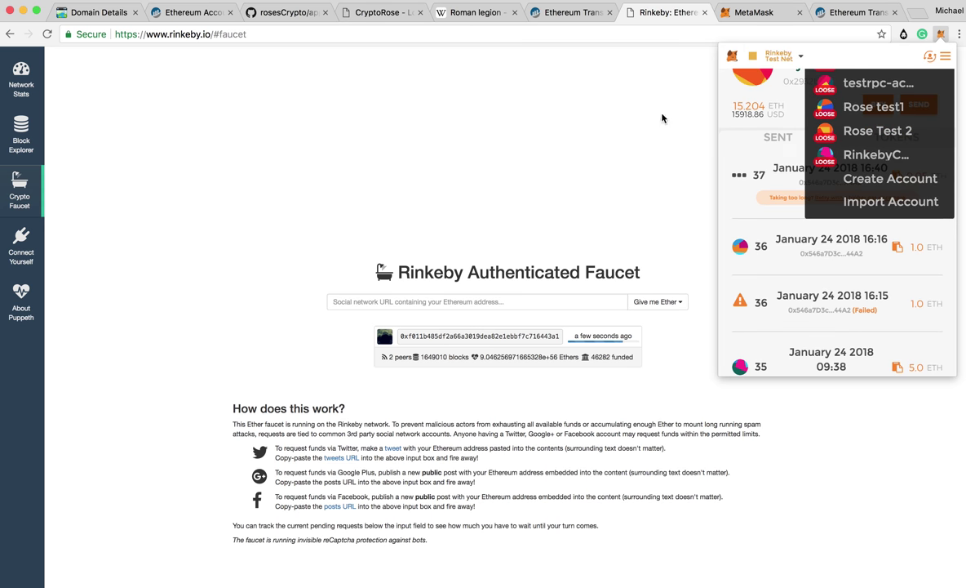
left_click(546, 120)
Copy the MetaMask account address and paste it into the faucet's request field
left_click(941, 33)
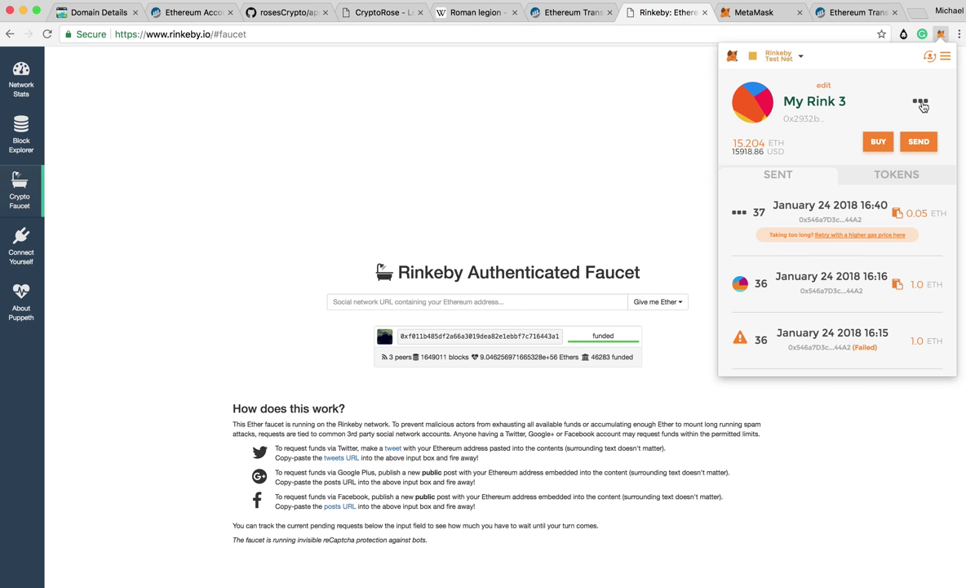
left_click(918, 102)
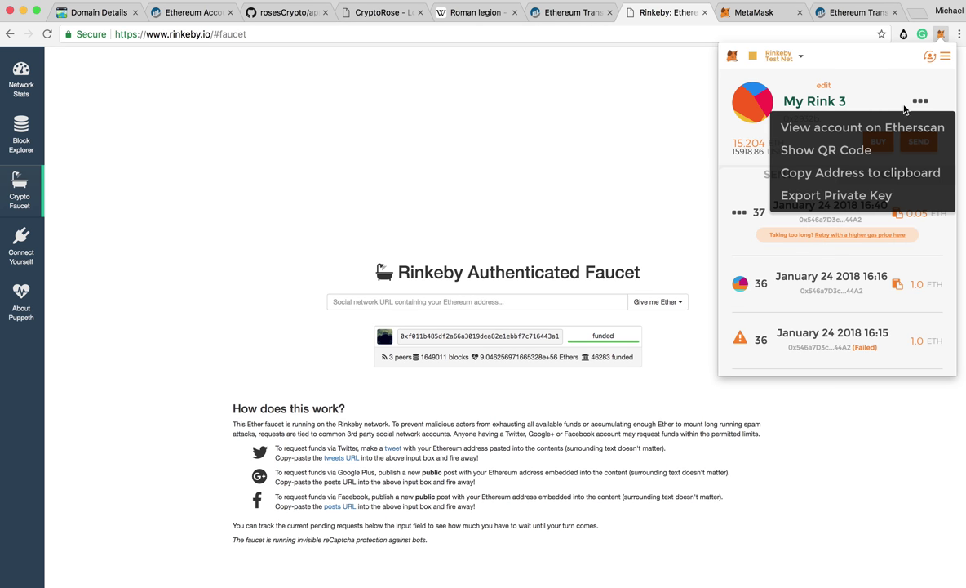
left_click(818, 173)
left_click(476, 128)
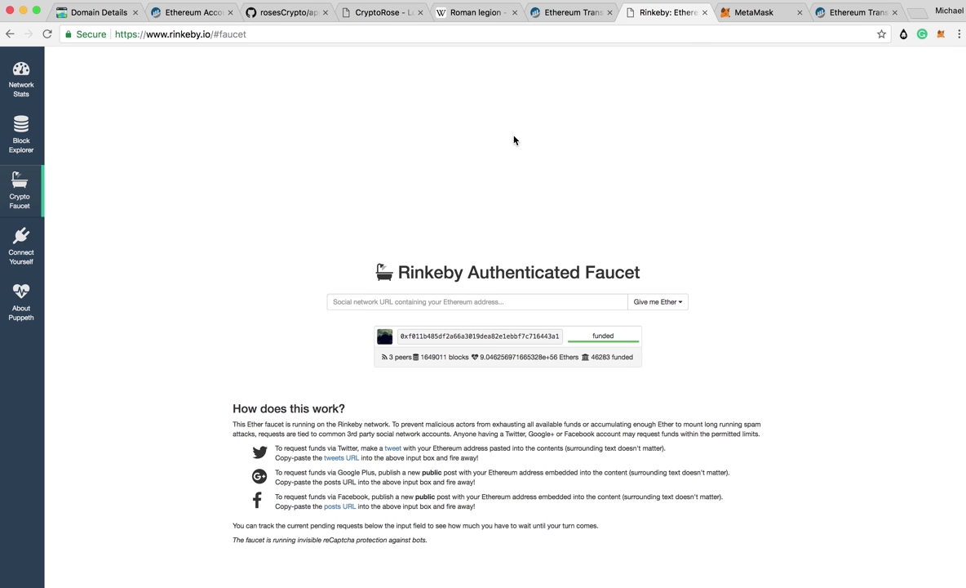
left_click(413, 303)
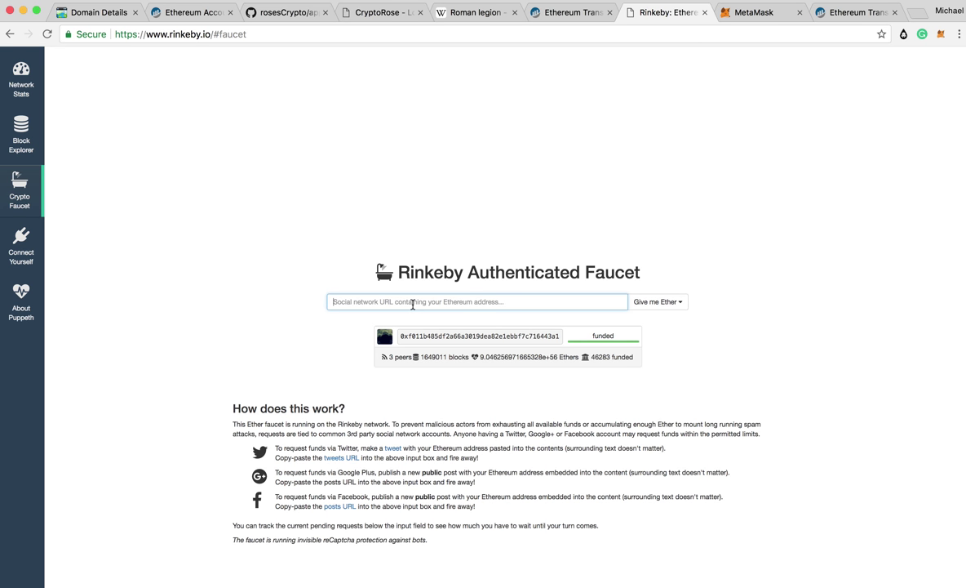
key("super+v")
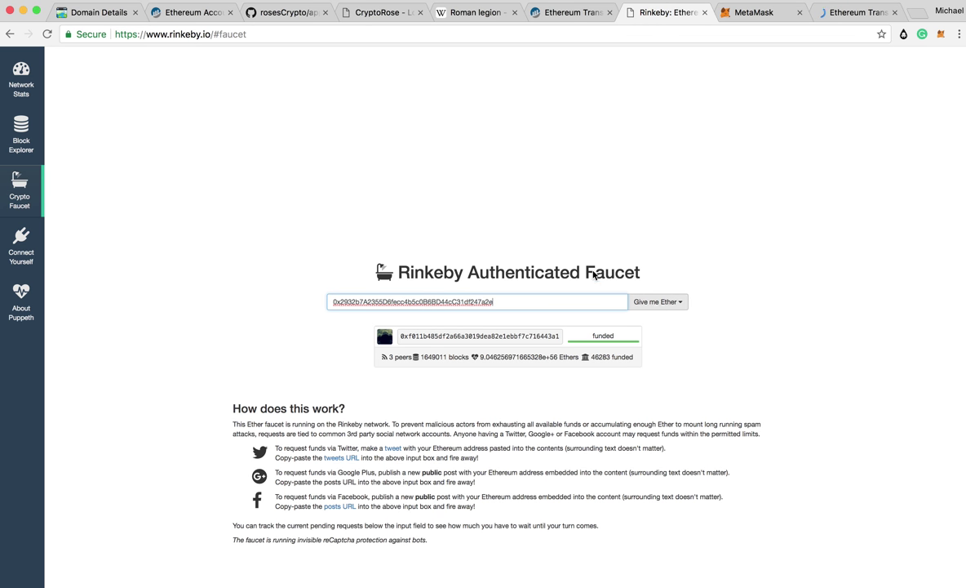
left_click(377, 189)
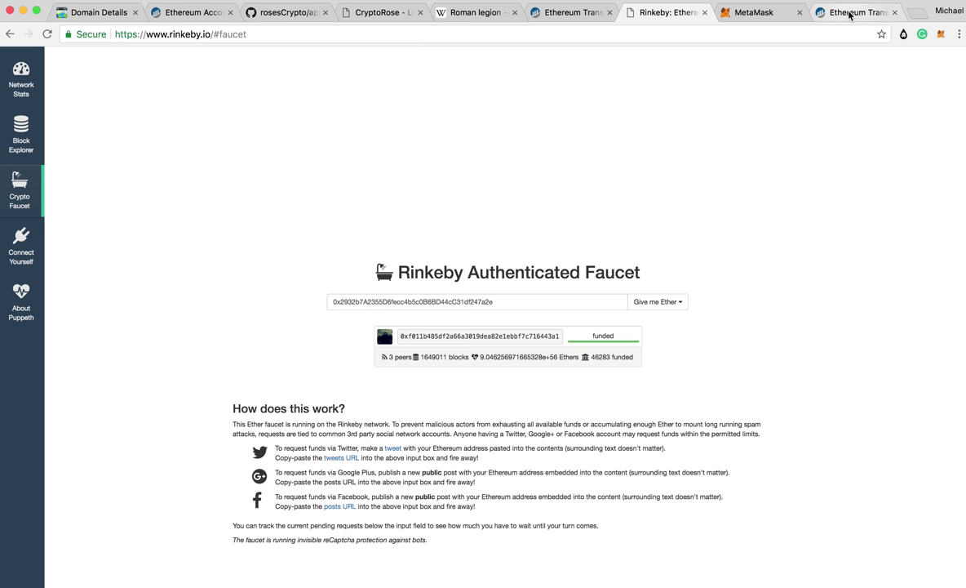
left_click(850, 13)
Reload the Rinkeby Etherscan transaction page and confirm the 0.05 Ether transfer shows Success
left_click(408, 34)
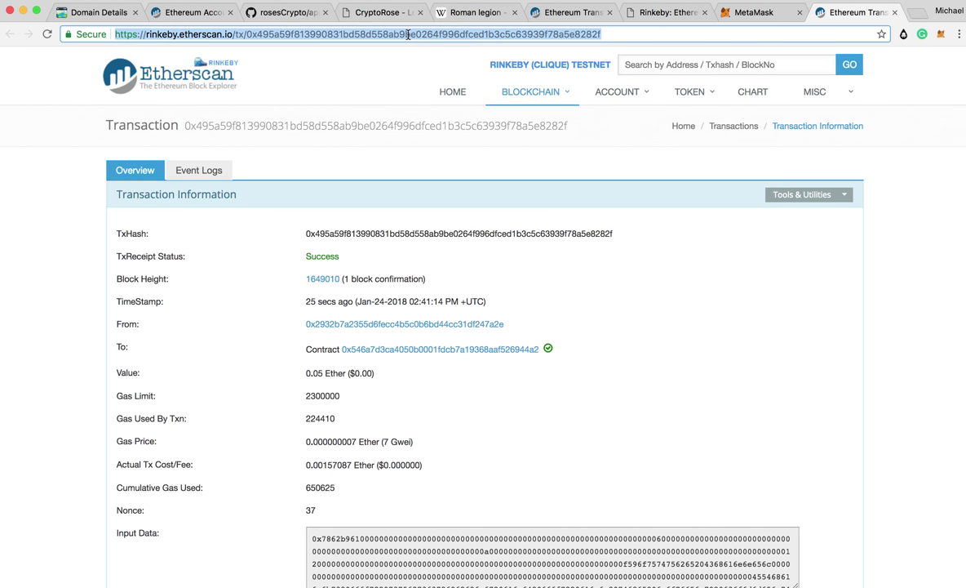
key("Return")
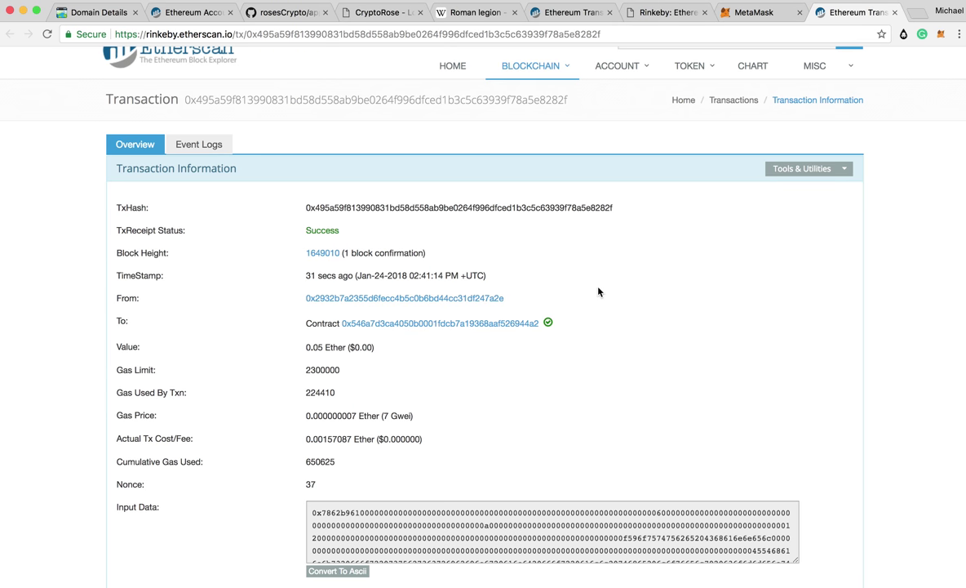
scroll(598, 291, "down", 1)
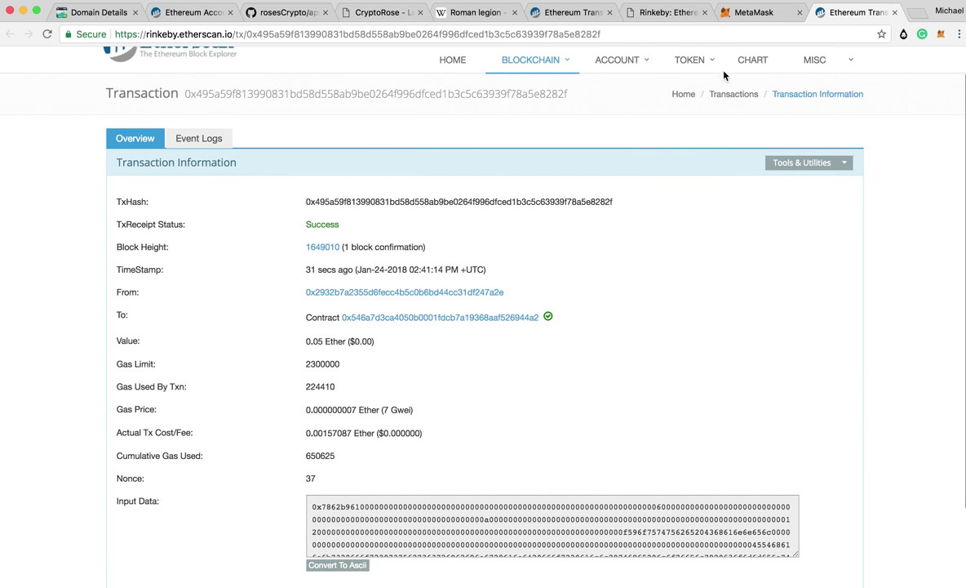
left_click(405, 13)
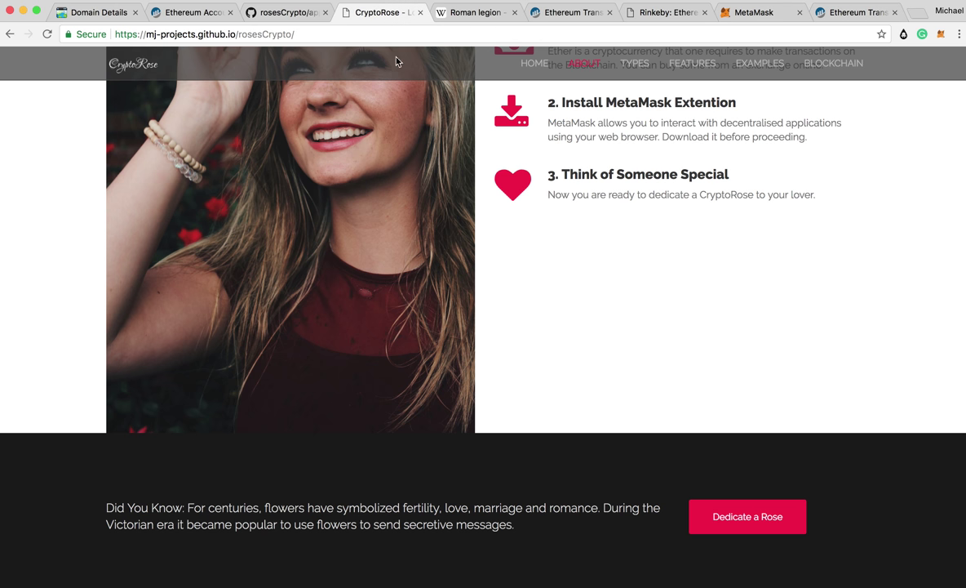
Go to the Blockchain section's List of CryptoRoses and reload the site to fetch the Youtube Channel rose
scroll(643, 342, "up", 2)
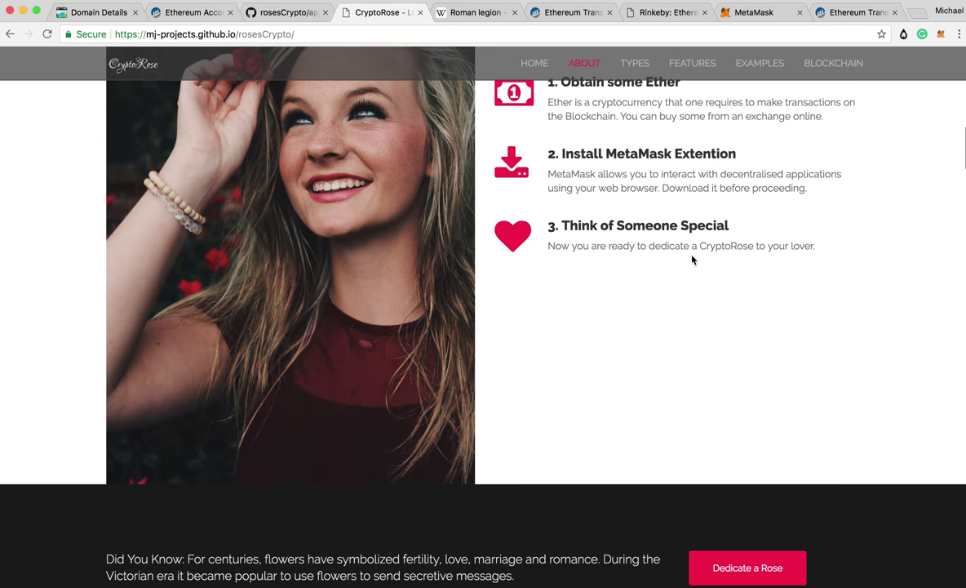
left_click(829, 65)
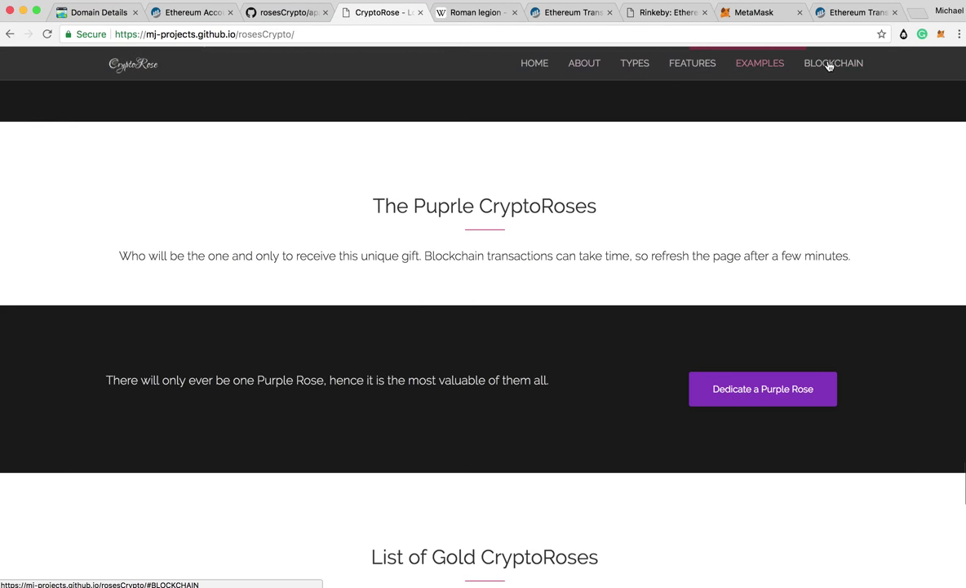
scroll(681, 311, "down", 5)
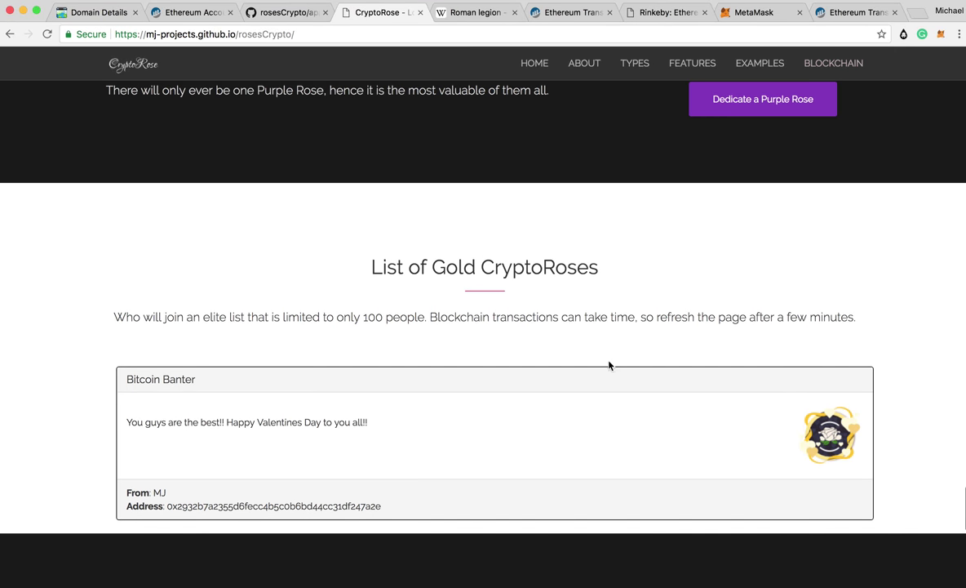
scroll(661, 357, "down", 12)
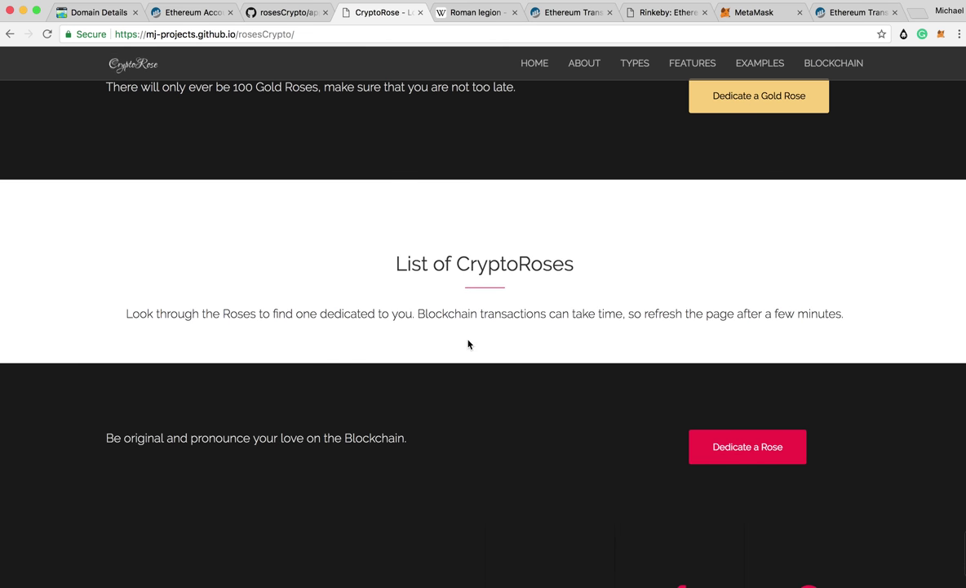
scroll(469, 341, "down", 2)
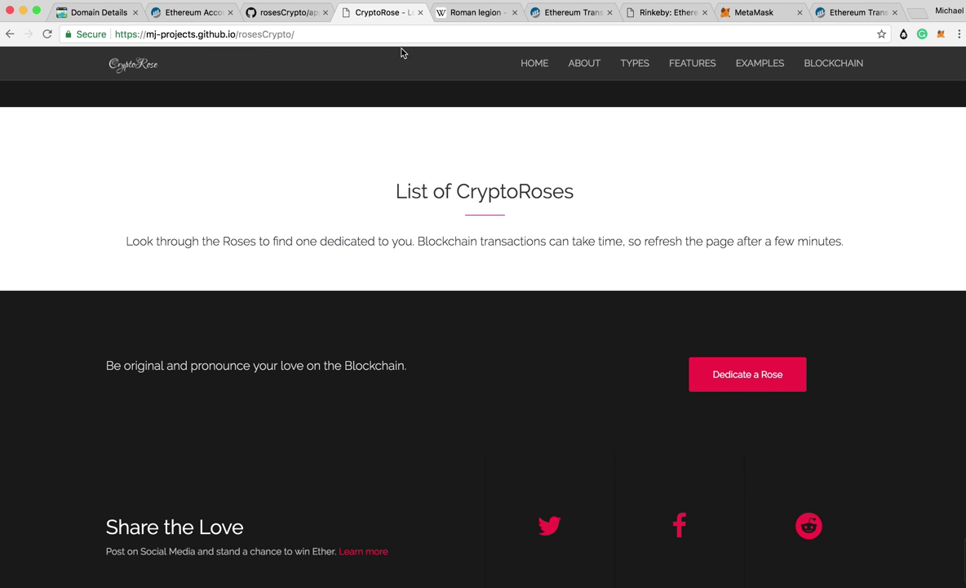
left_click(316, 34)
key("Return")
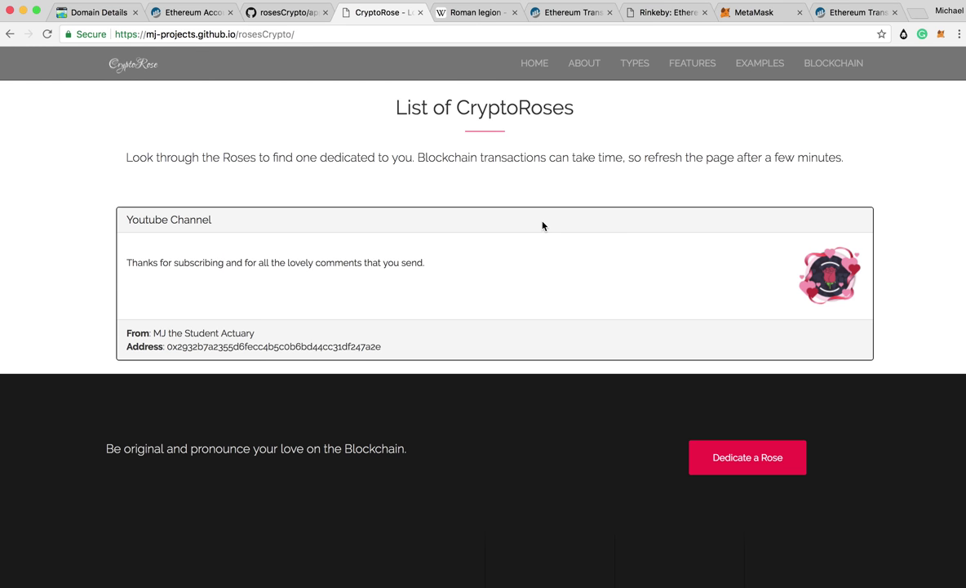
scroll(543, 226, "down", 3)
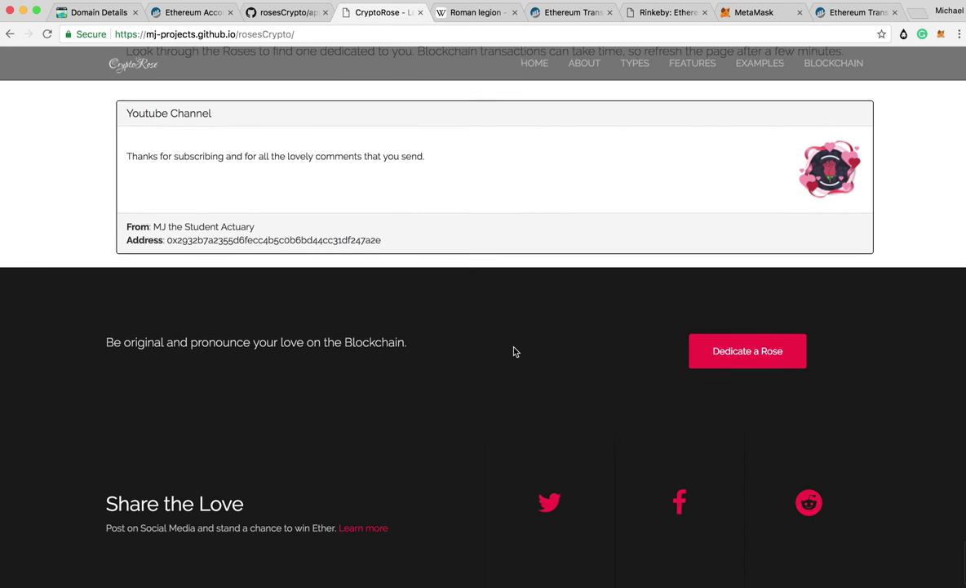
scroll(513, 349, "up", 5)
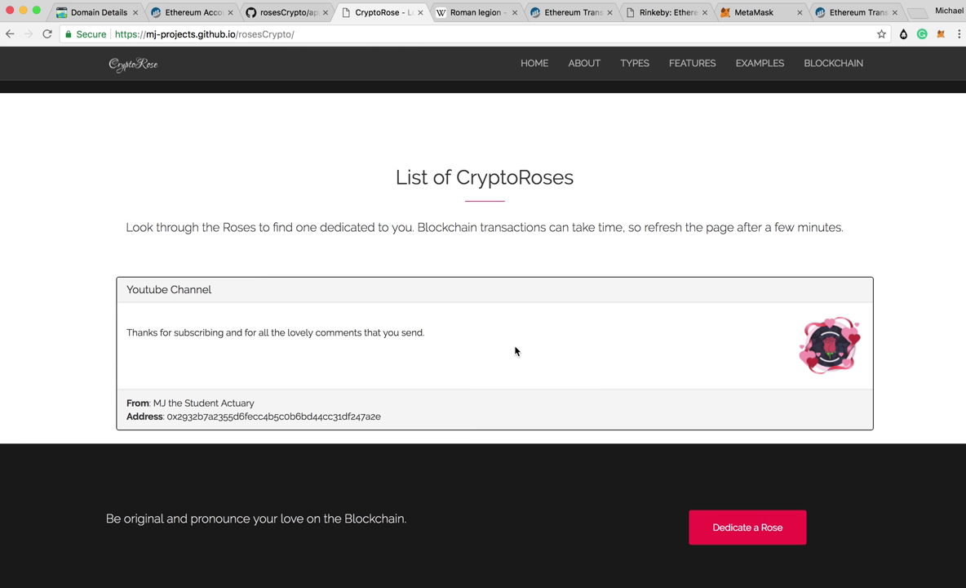
scroll(545, 375, "up", 2)
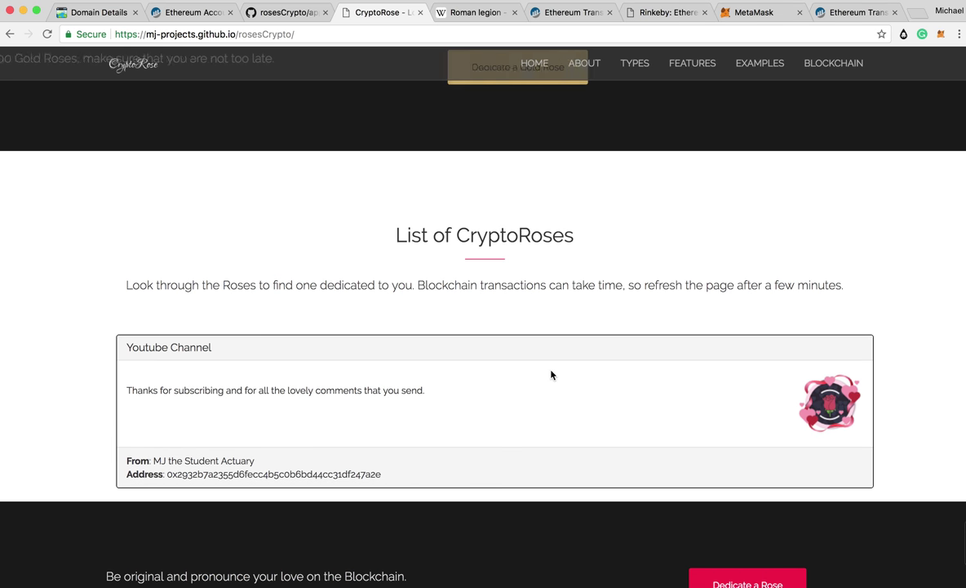
scroll(549, 375, "down", 2)
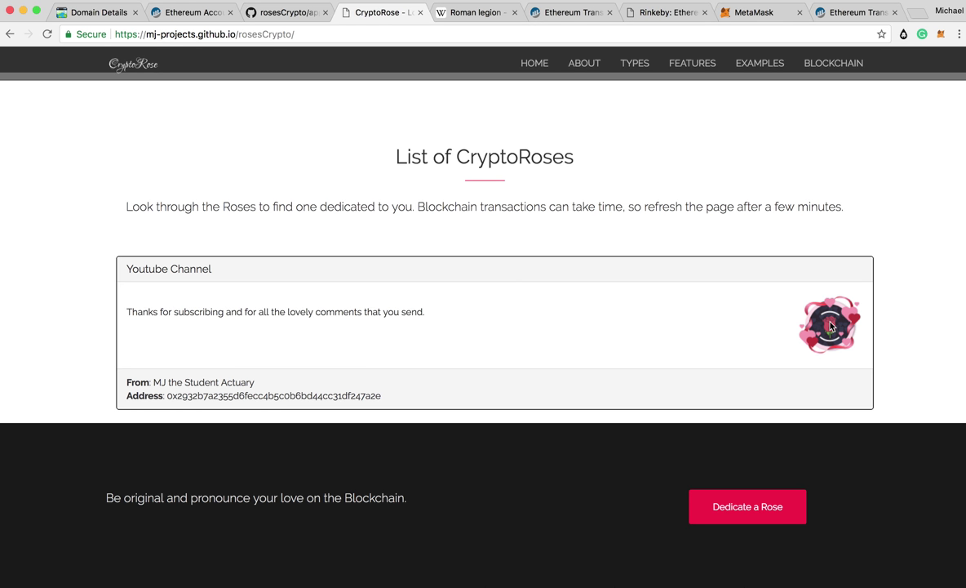
scroll(498, 442, "down", 4)
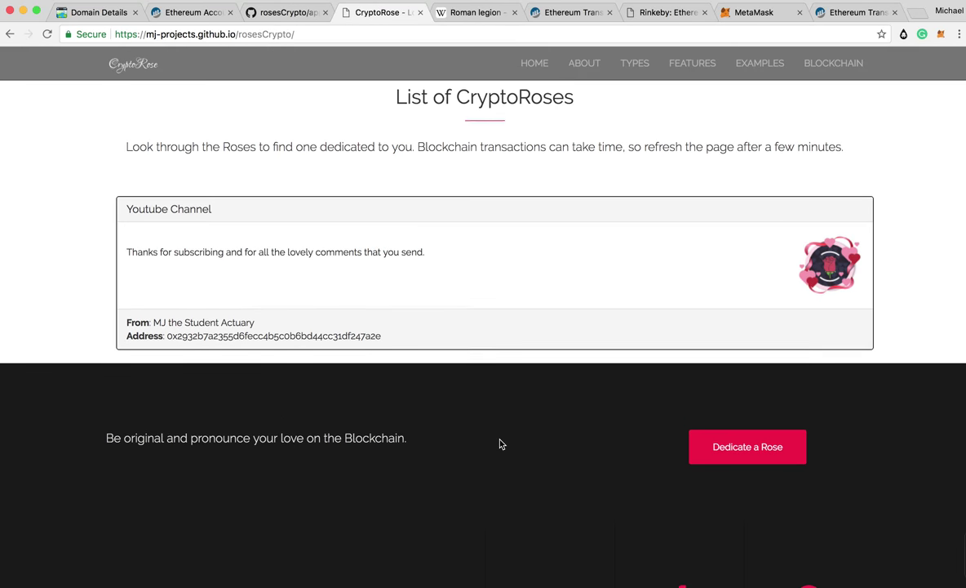
scroll(500, 444, "up", 5)
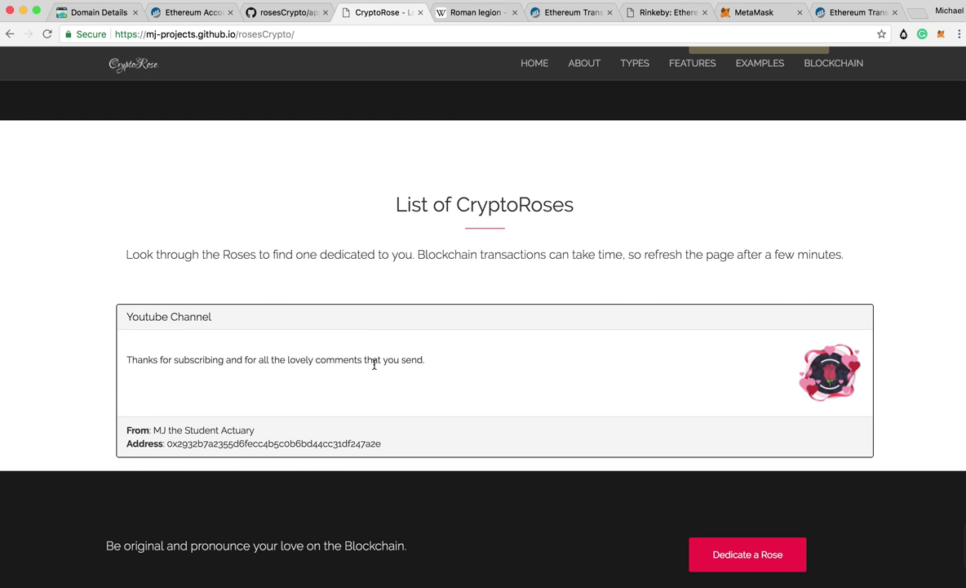
left_click(282, 34)
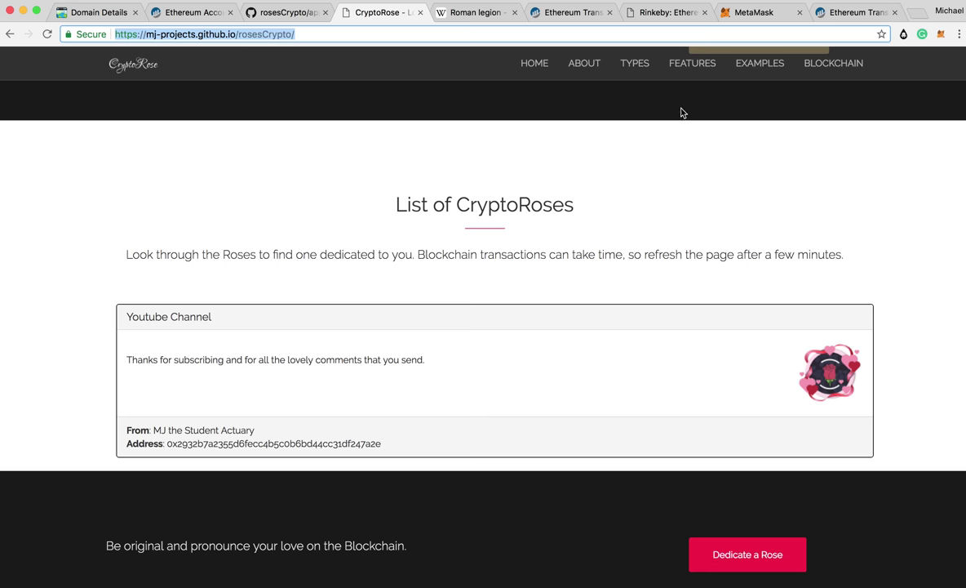
Reload the CryptoRose site and scroll down to the How to Dedicate a CryptoRose steps
scroll(636, 242, "up", 5)
key("super+r")
scroll(637, 155, "down", 10)
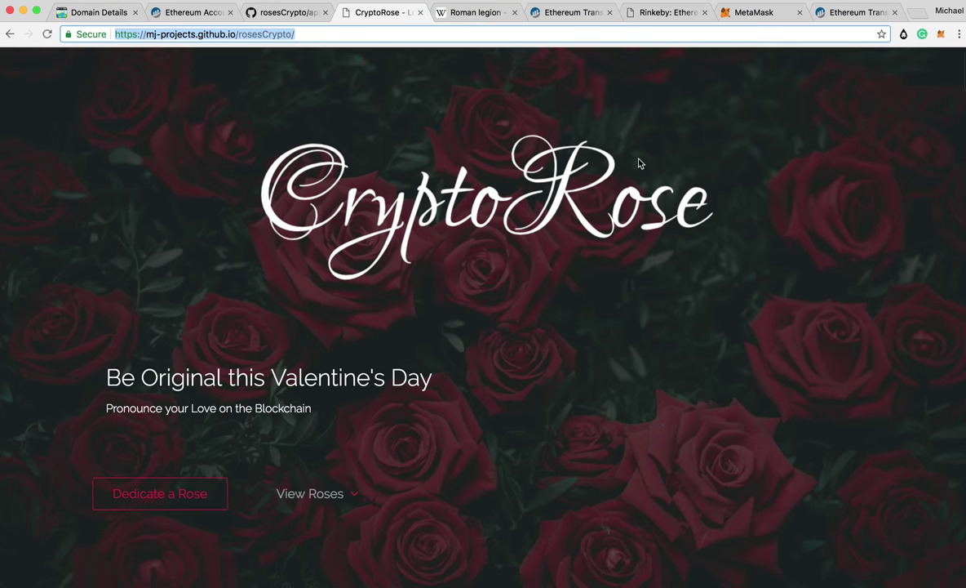
scroll(650, 213, "down", 3)
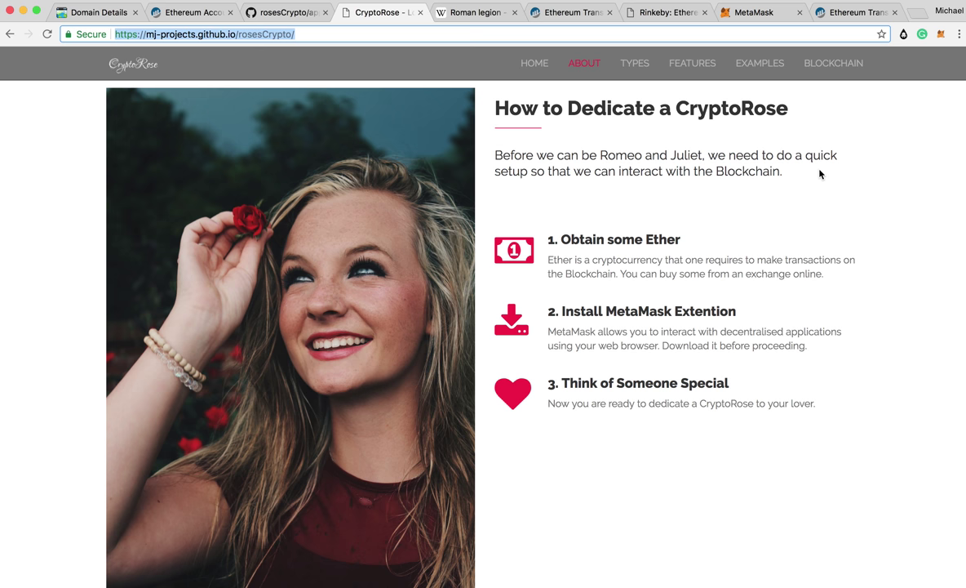
left_click(277, 13)
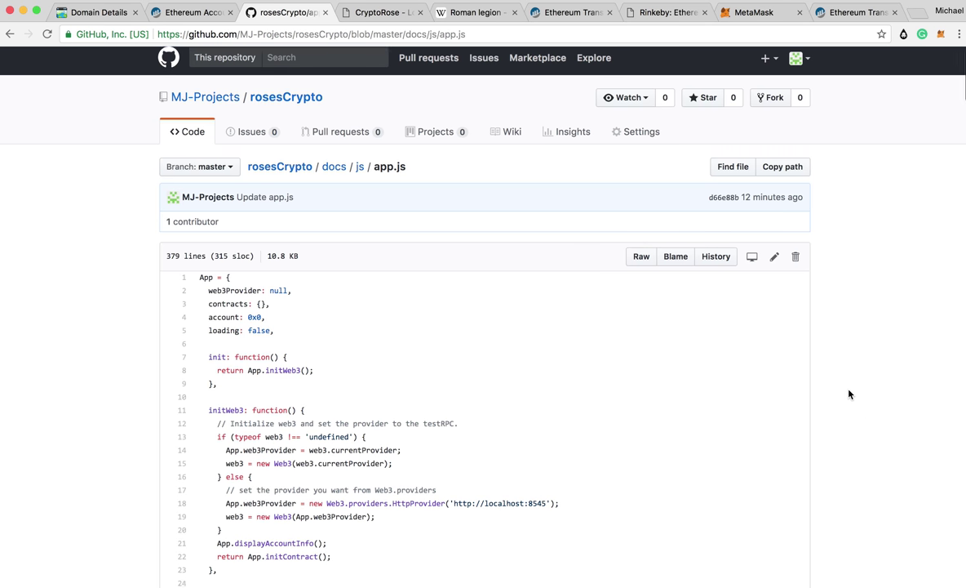
Scroll through the 379-line rosesCrypto docs/js/app.js source to the end and back to the top
scroll(847, 395, "down", 3)
scroll(847, 395, "down", 15)
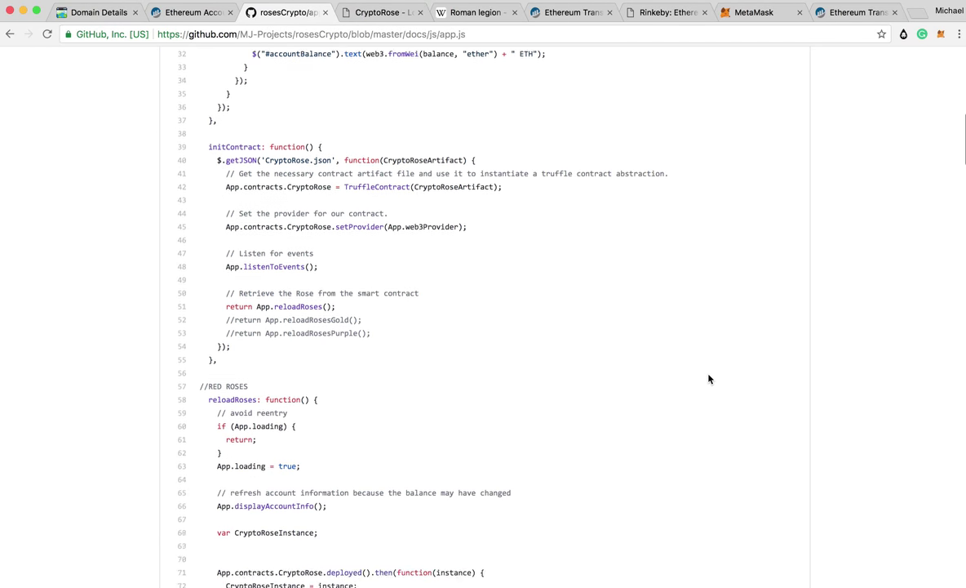
scroll(709, 379, "down", 20)
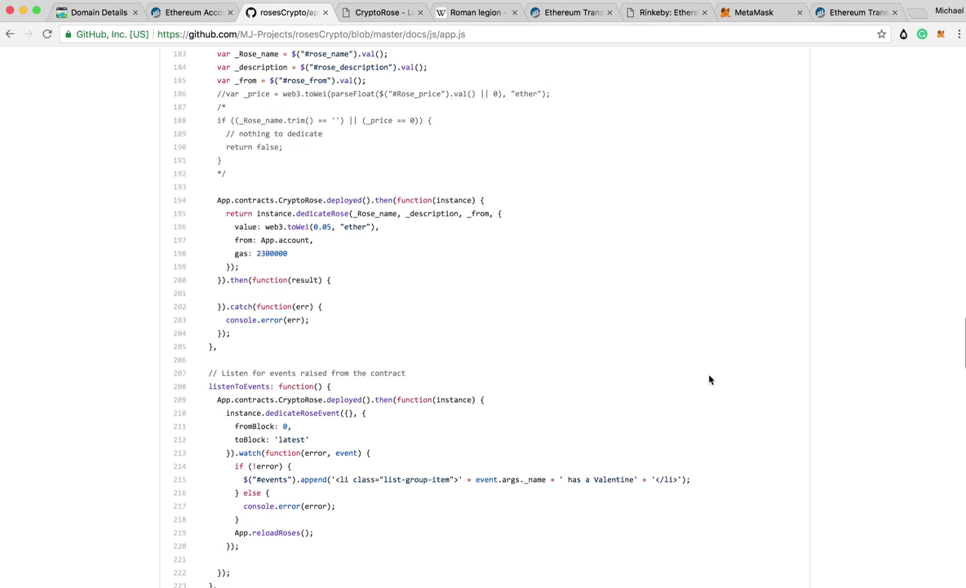
scroll(710, 379, "down", 20)
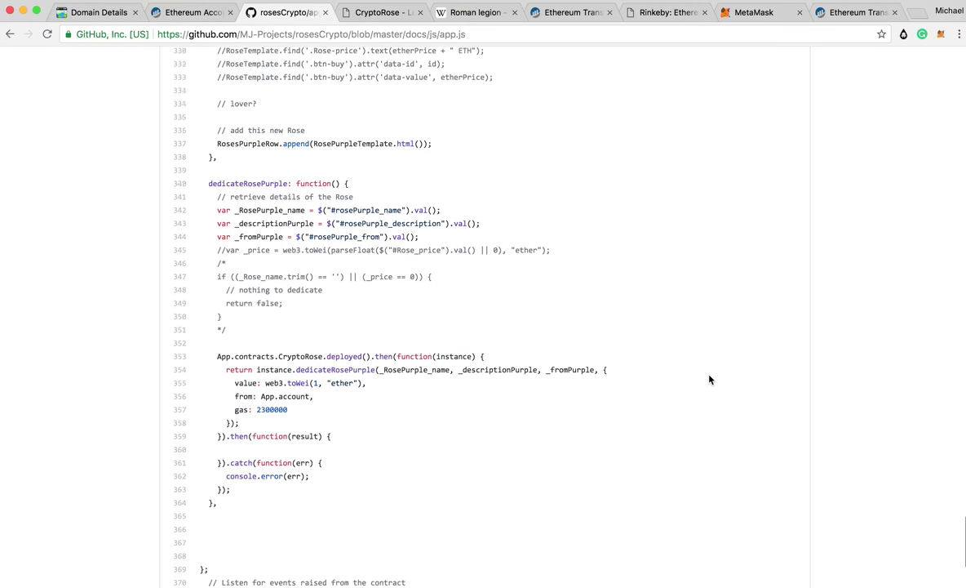
scroll(903, 479, "up", 20)
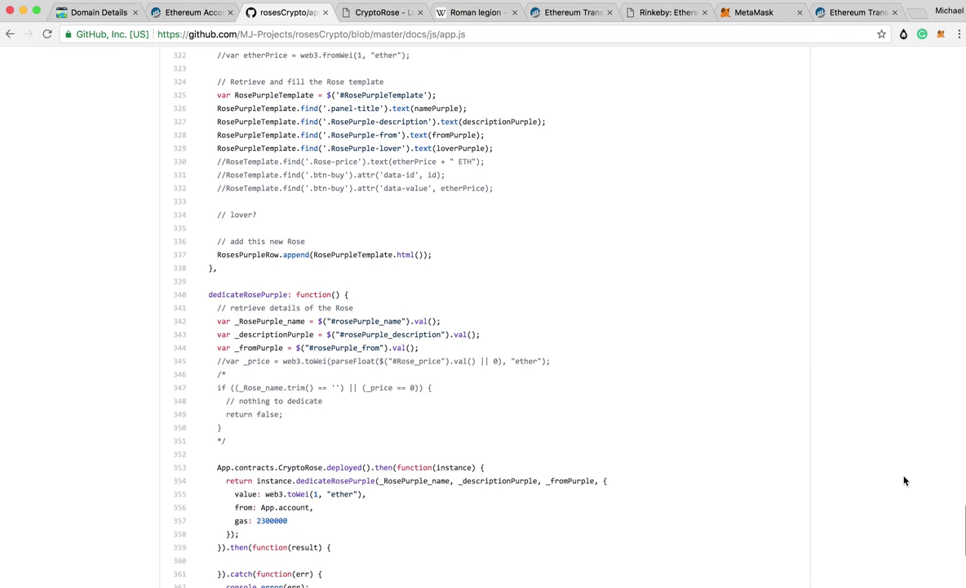
scroll(903, 479, "up", 20)
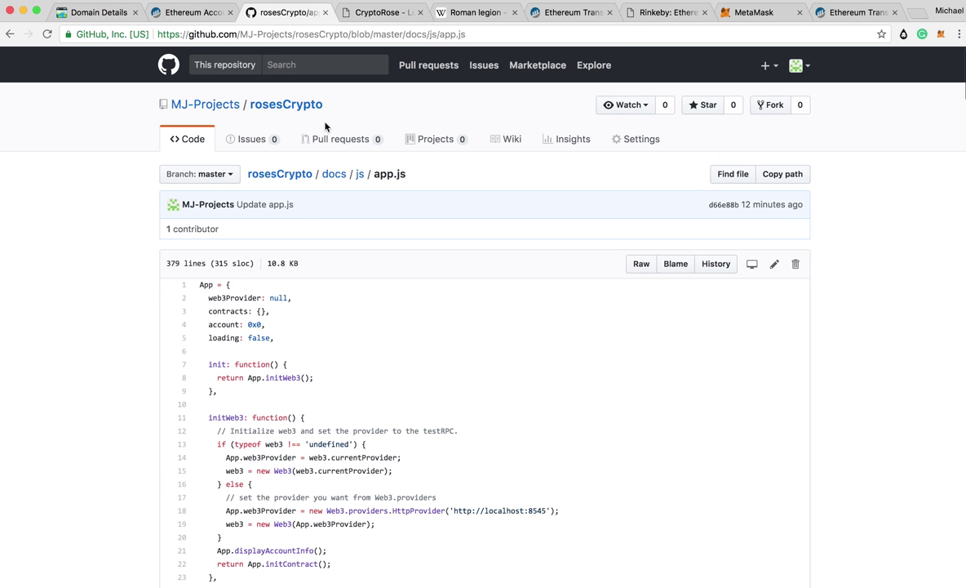
left_click(386, 13)
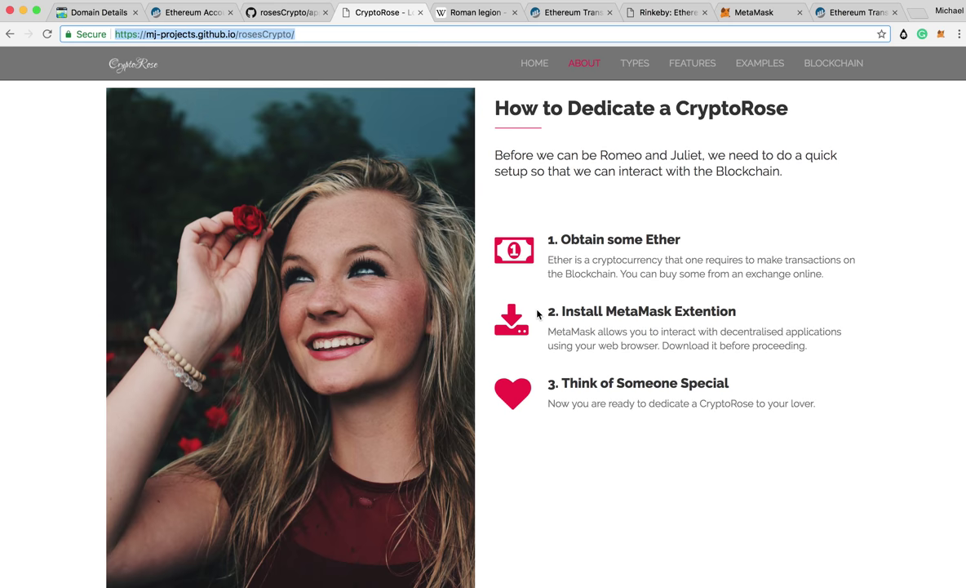
Scroll past the Purple and Gold sections to the Youtube Channel rose in the List of CryptoRoses
scroll(618, 284, "down", 20)
scroll(616, 289, "down", 15)
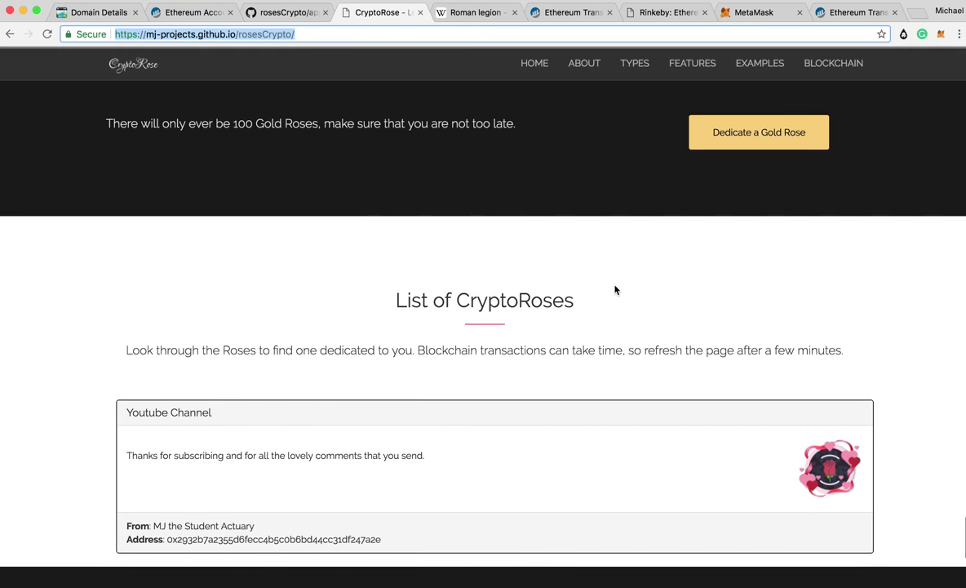
scroll(616, 290, "down", 1)
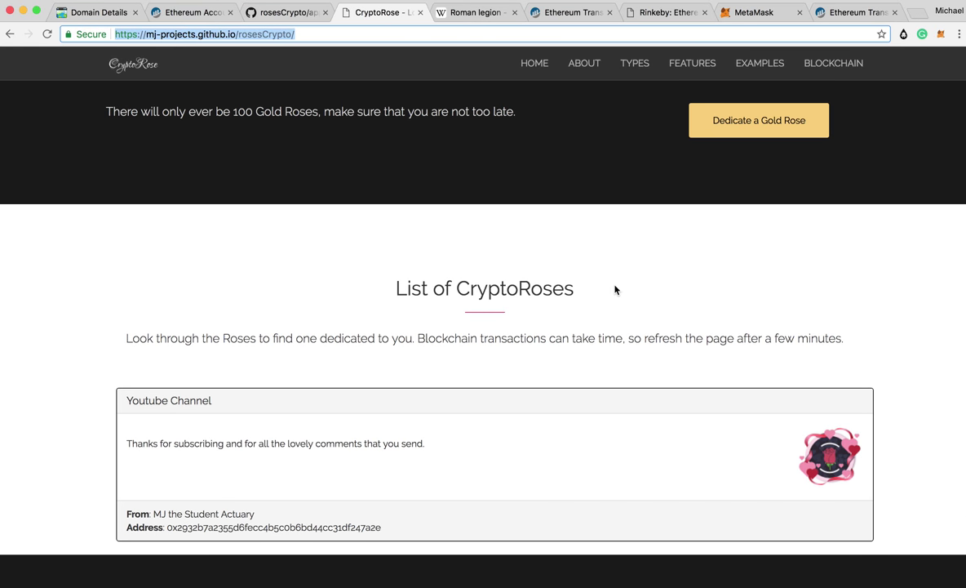